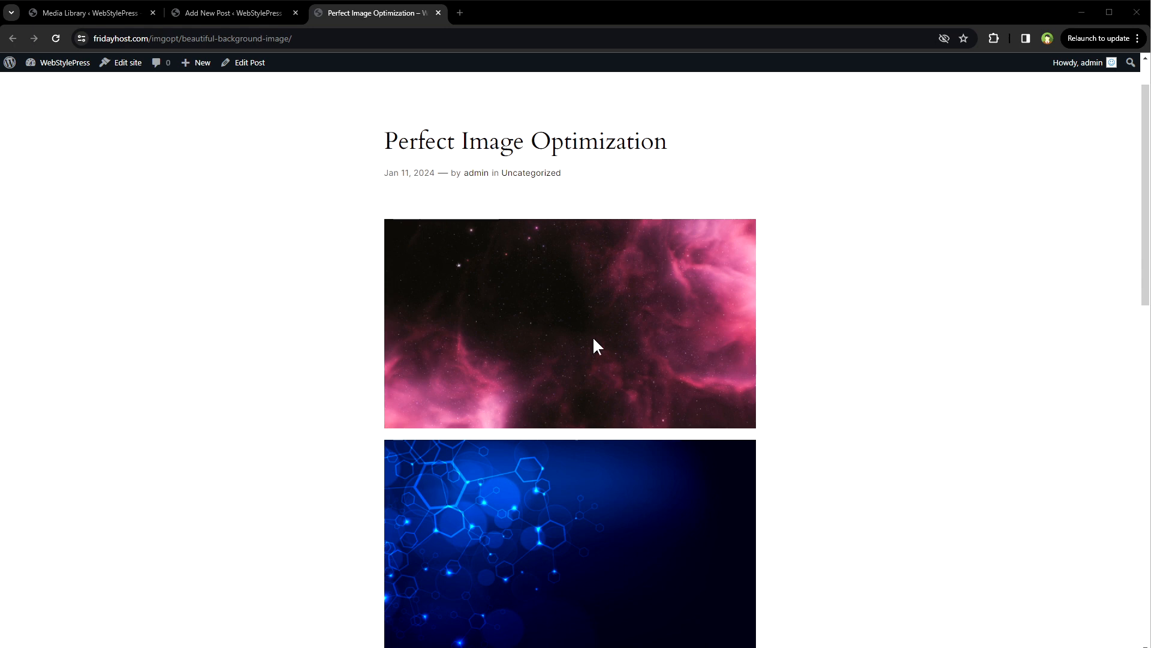
# Open the post's pink nebula image on its own in a new tab and check the file format in its address.
pyautogui.rightClick(627, 326)
pyautogui.click(659, 337)
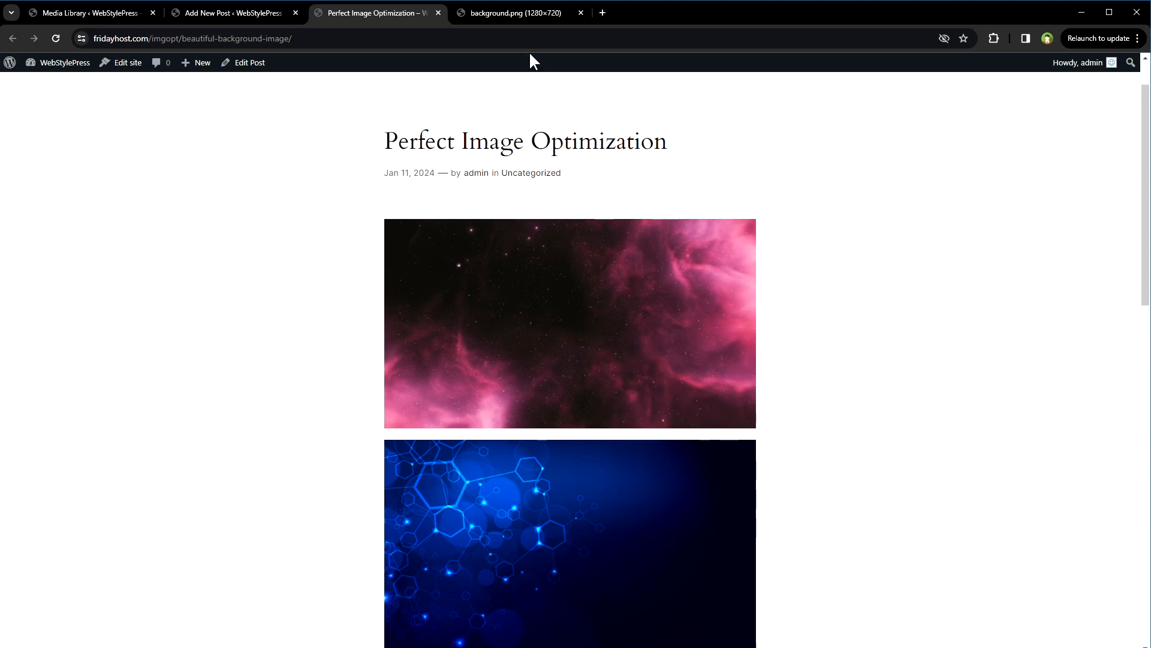
pyautogui.click(524, 13)
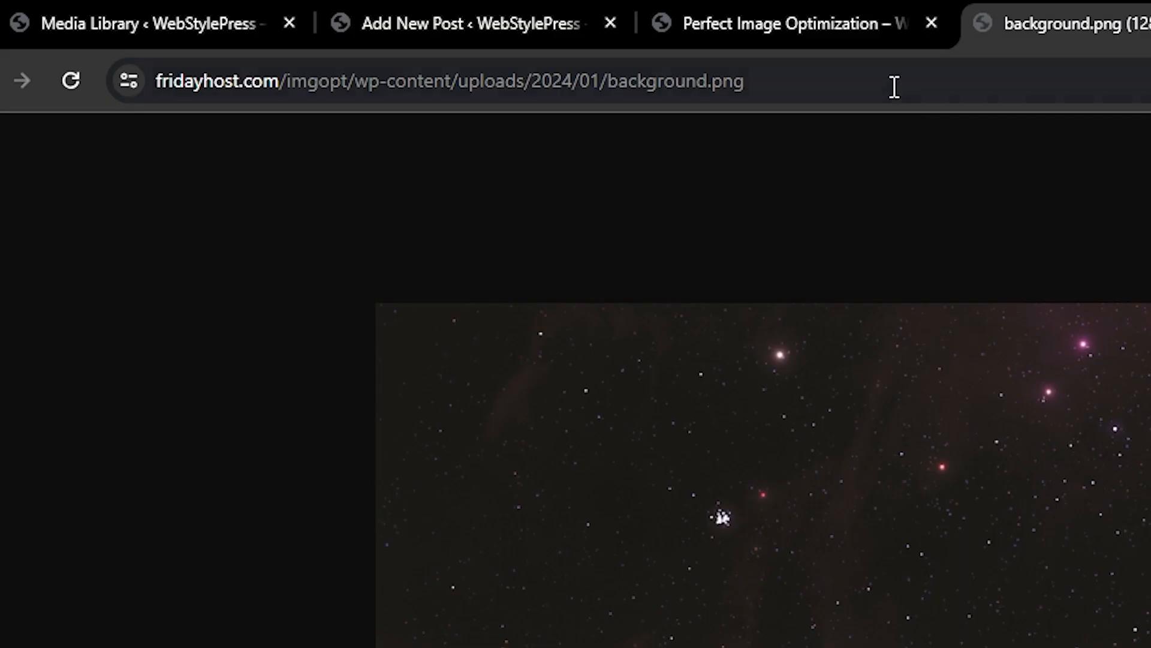
pyautogui.click(418, 40)
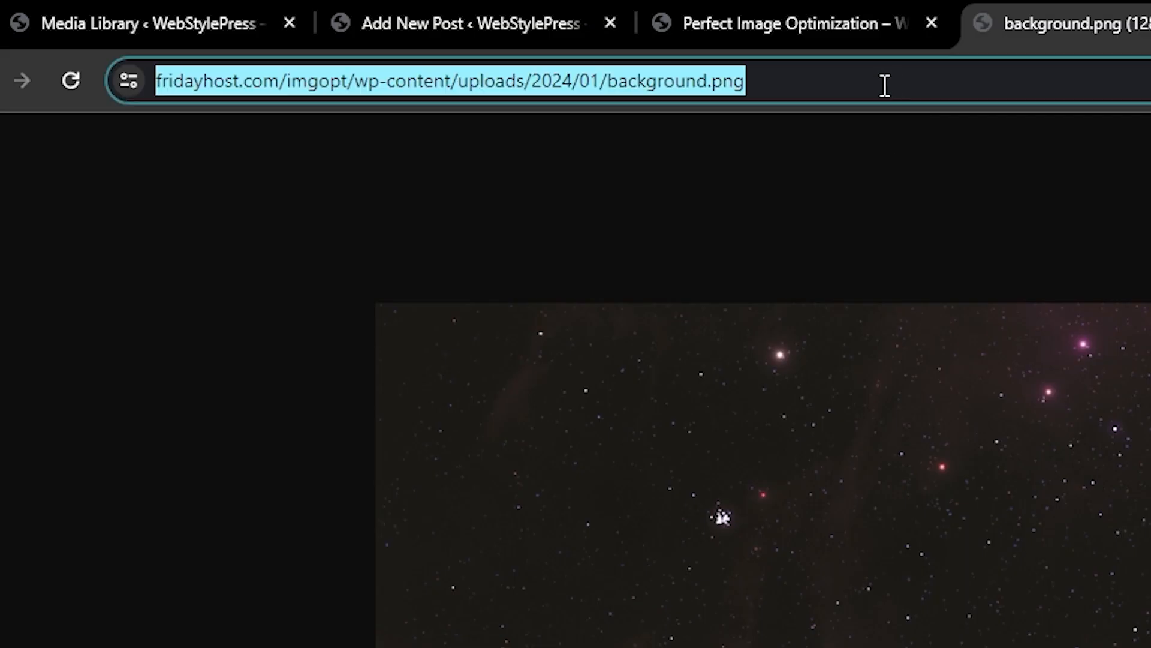
pyautogui.click(381, 37)
pyautogui.moveTo(803, 78); pyautogui.dragTo(905, 78)
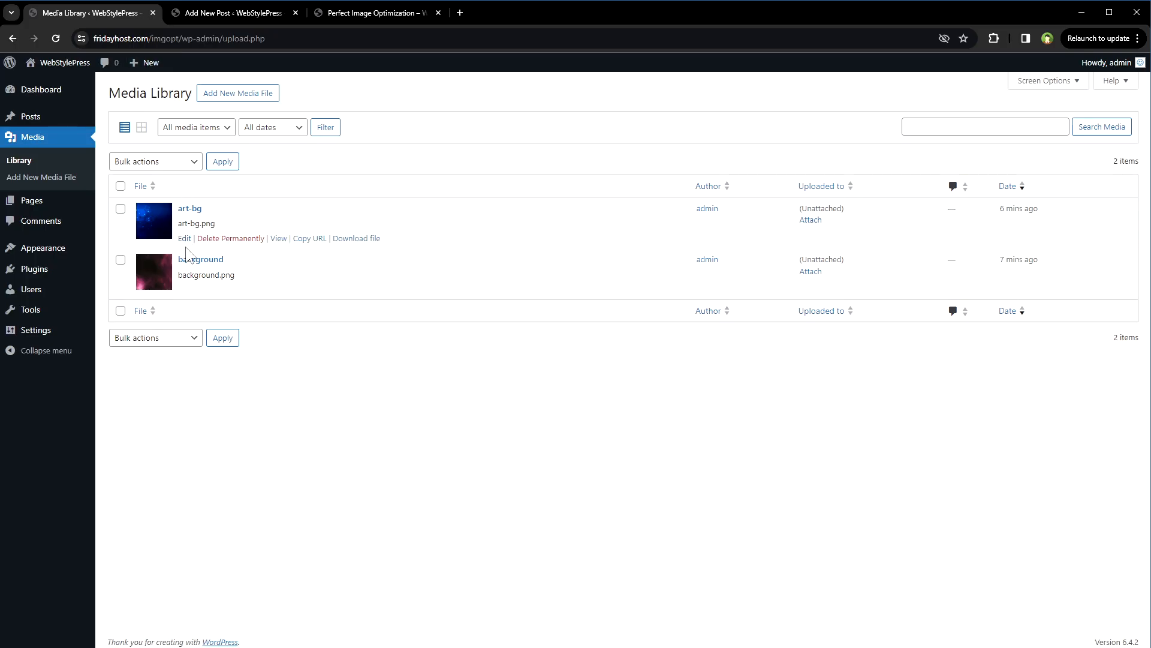
# Open the art-bg image's edit page from the Media Library in a new tab and check its file type and size.
pyautogui.click(185, 241)
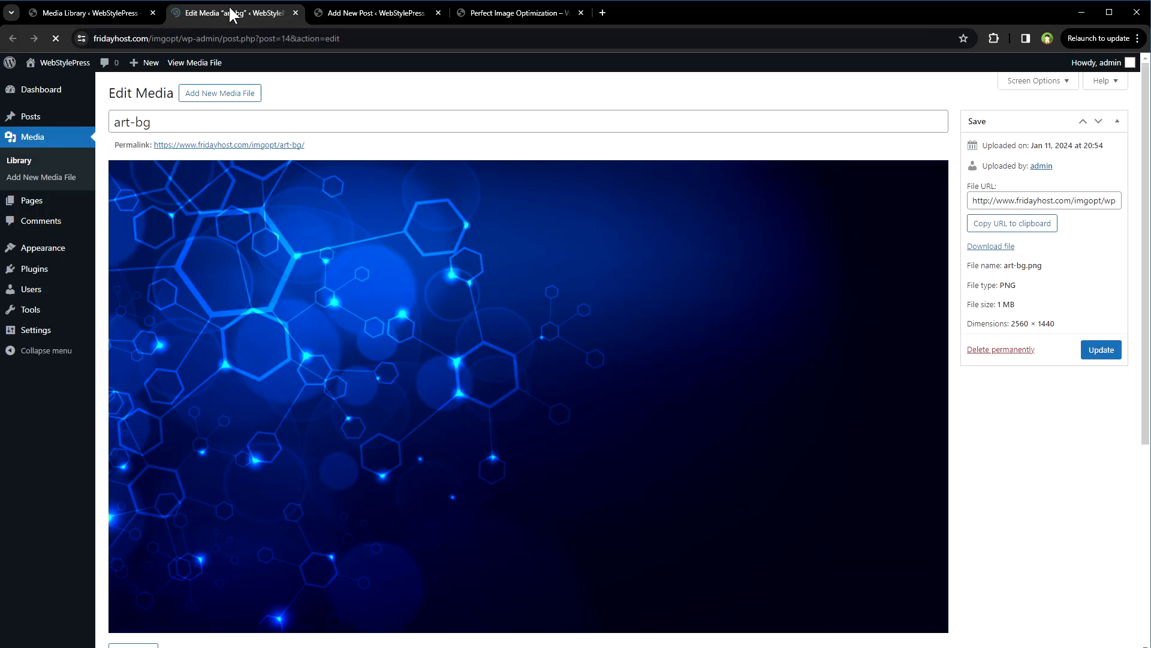
pyautogui.moveTo(965, 282); pyautogui.dragTo(1019, 302)
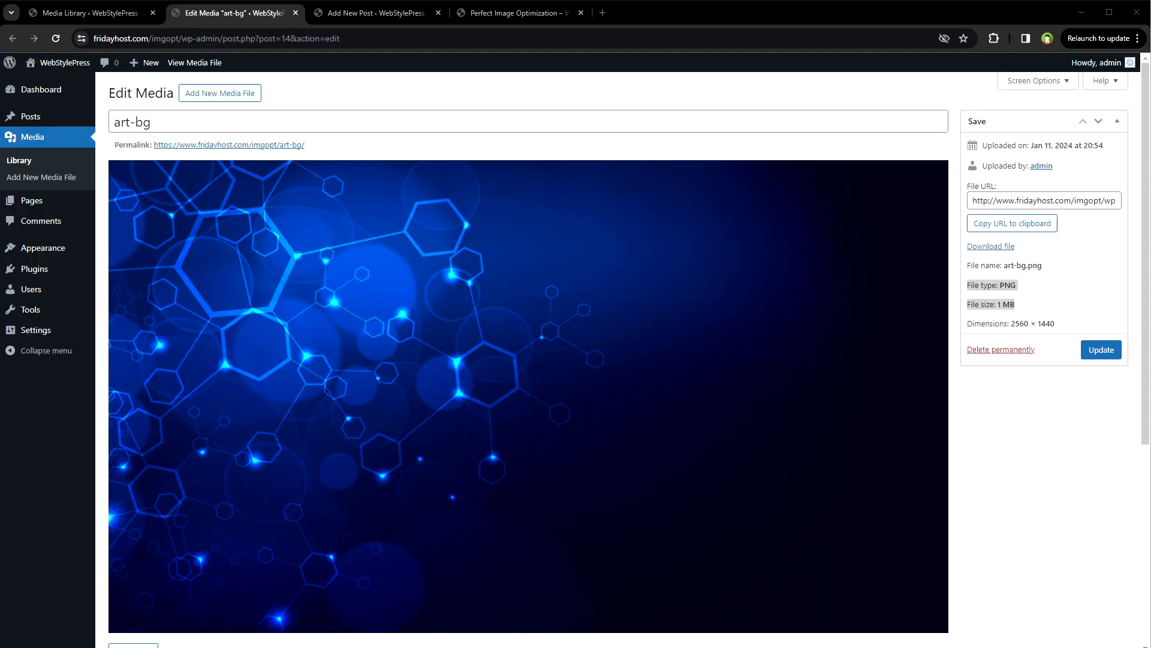
# Find the EWWW Image Optimizer plugin by searching for "ewww image optimizer", then install and activate it.
pyautogui.moveTo(36, 270)
pyautogui.click(133, 293)
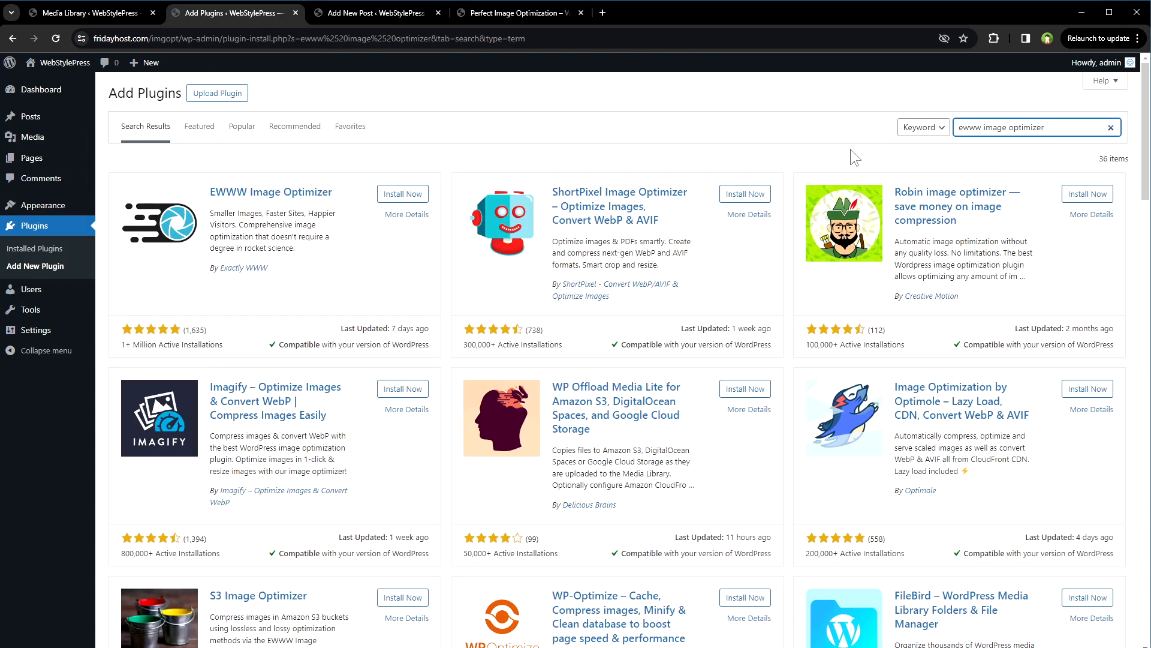
pyautogui.moveTo(336, 192); pyautogui.dragTo(207, 192)
pyautogui.click(402, 194)
pyautogui.hotkey('ctrl', '+')
pyautogui.hotkey('ctrl', '+')
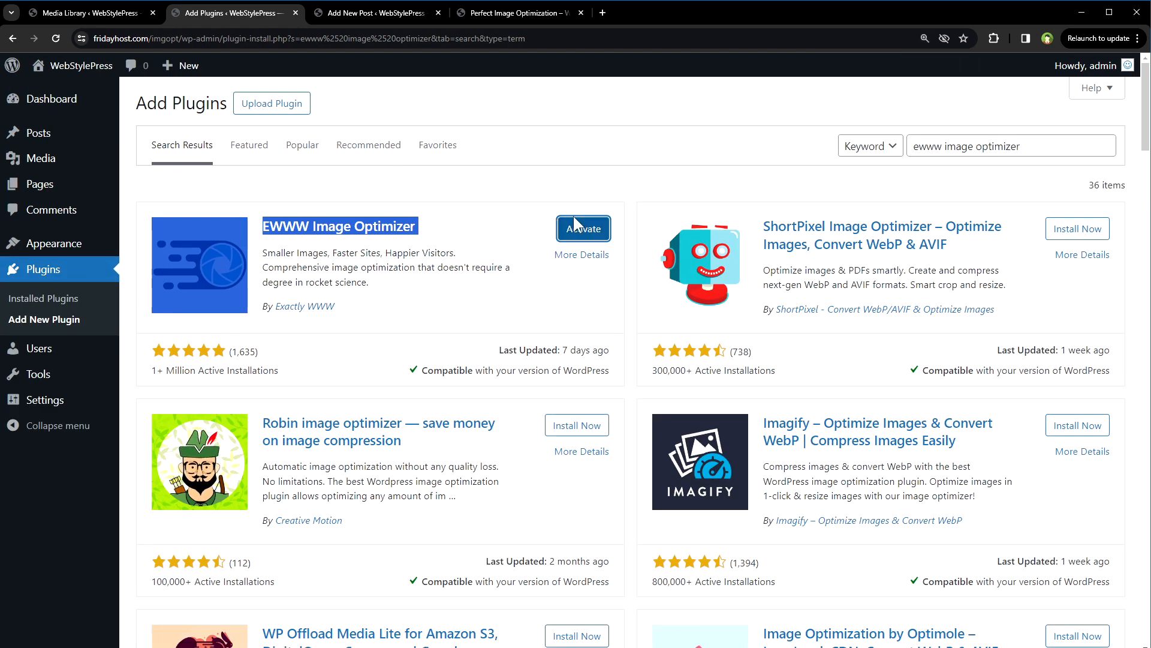
pyautogui.click(574, 219)
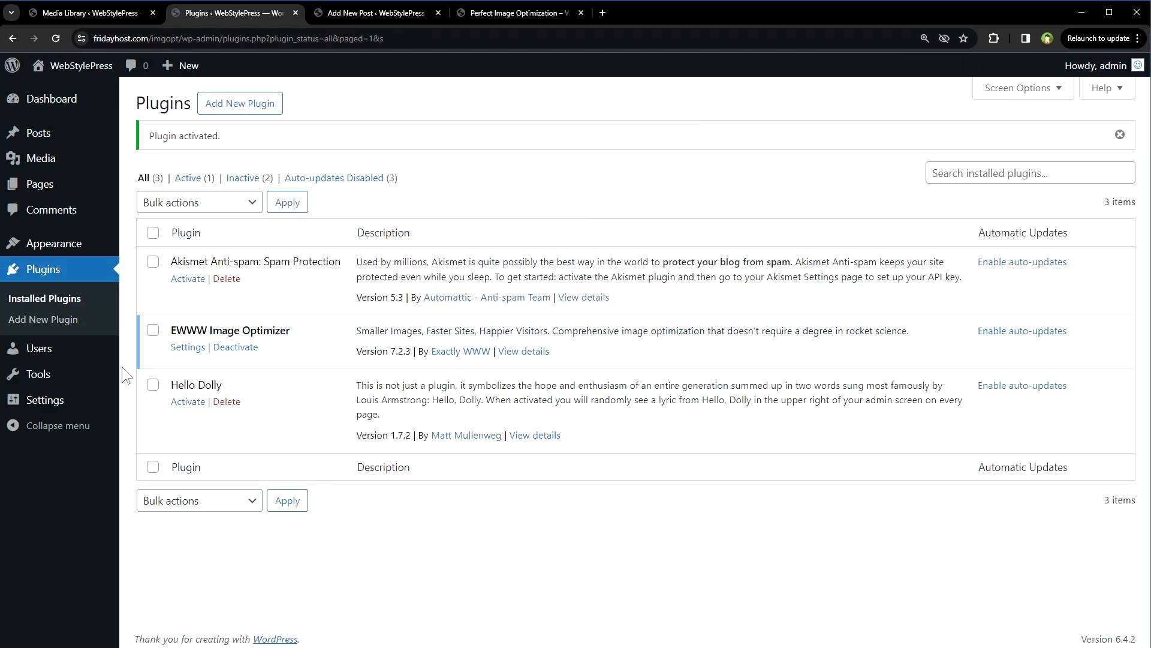
# Start the EWWW Image Optimizer setup with the goals Speed up your site and Save storage space, sticking with free mode.
pyautogui.click(188, 347)
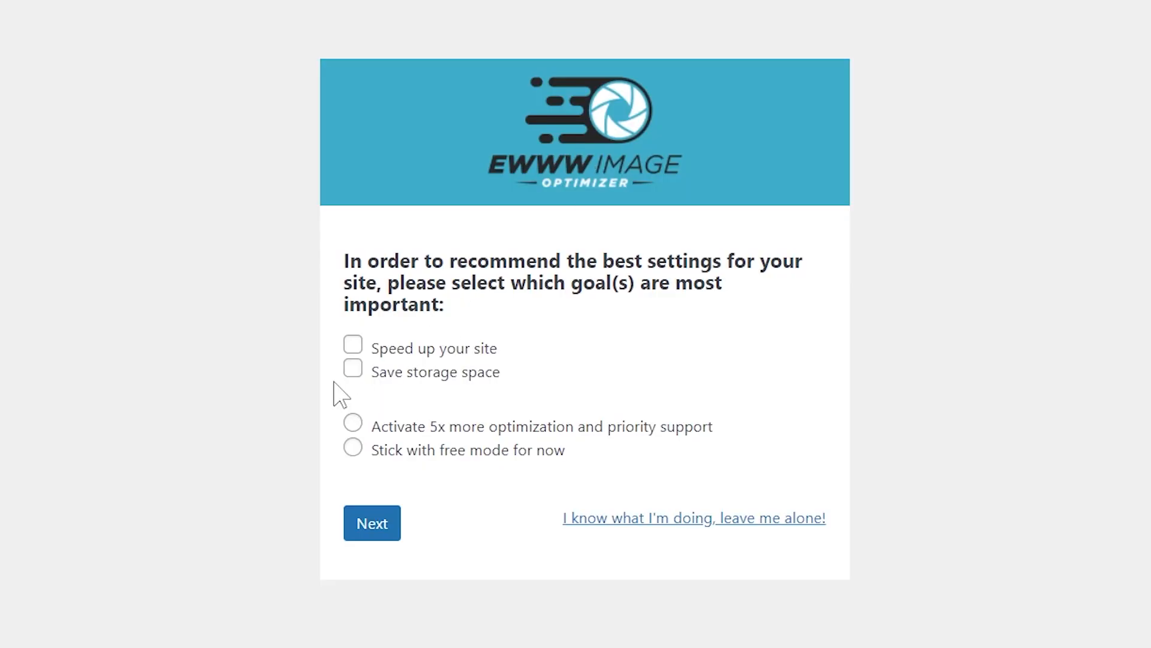
pyautogui.click(353, 347)
pyautogui.click(353, 369)
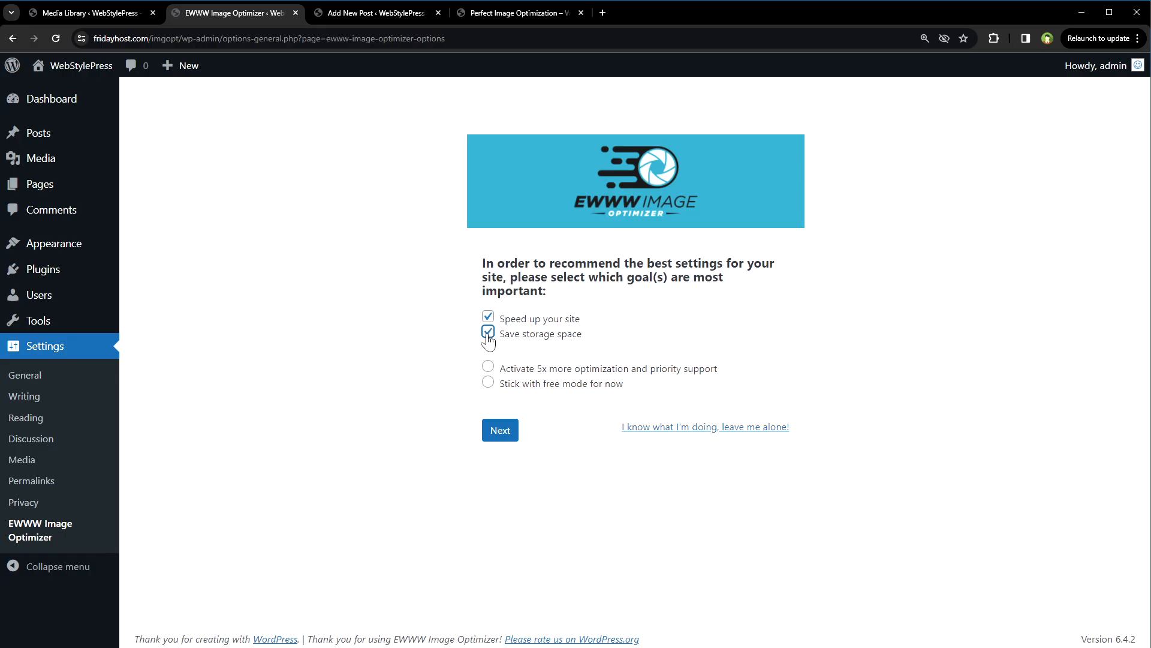
pyautogui.click(490, 384)
pyautogui.click(500, 432)
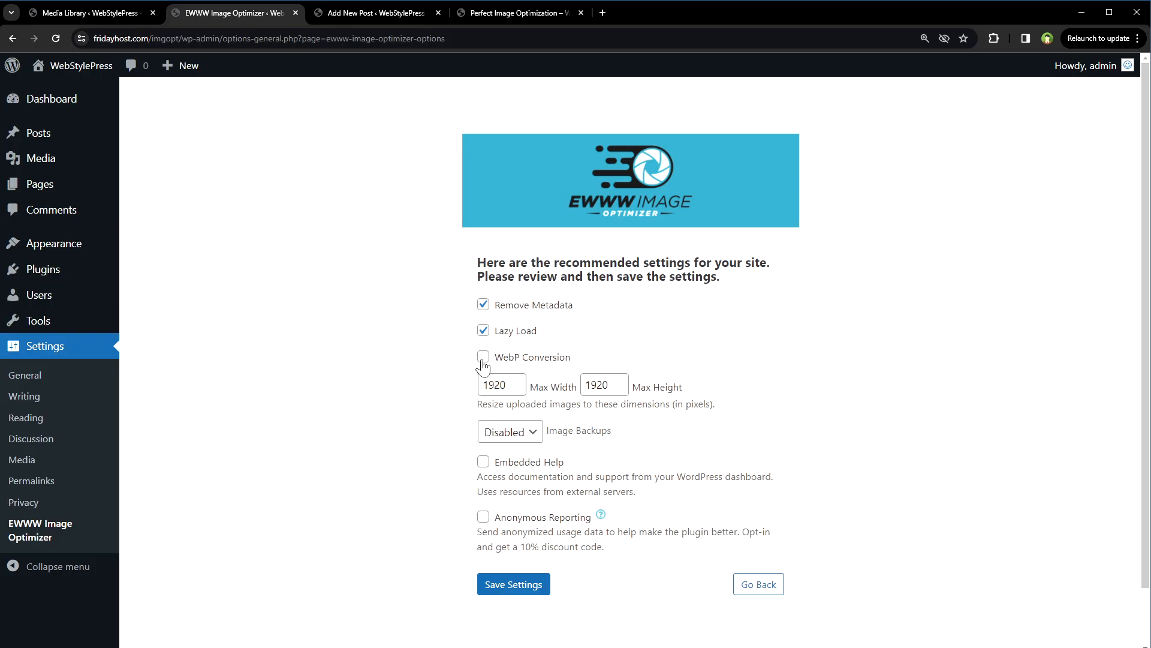
# Enable WebP Conversion among the recommended settings, accept the extra storage use, save the settings and finish the setup wizard.
pyautogui.click(395, 305)
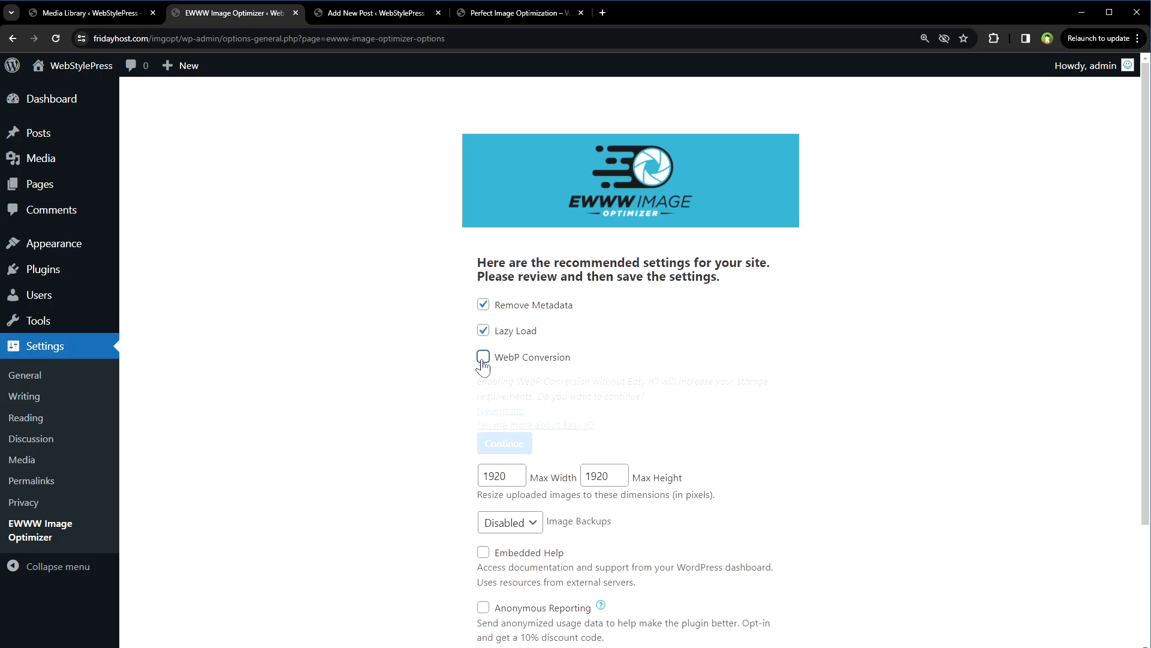
pyautogui.click(495, 443)
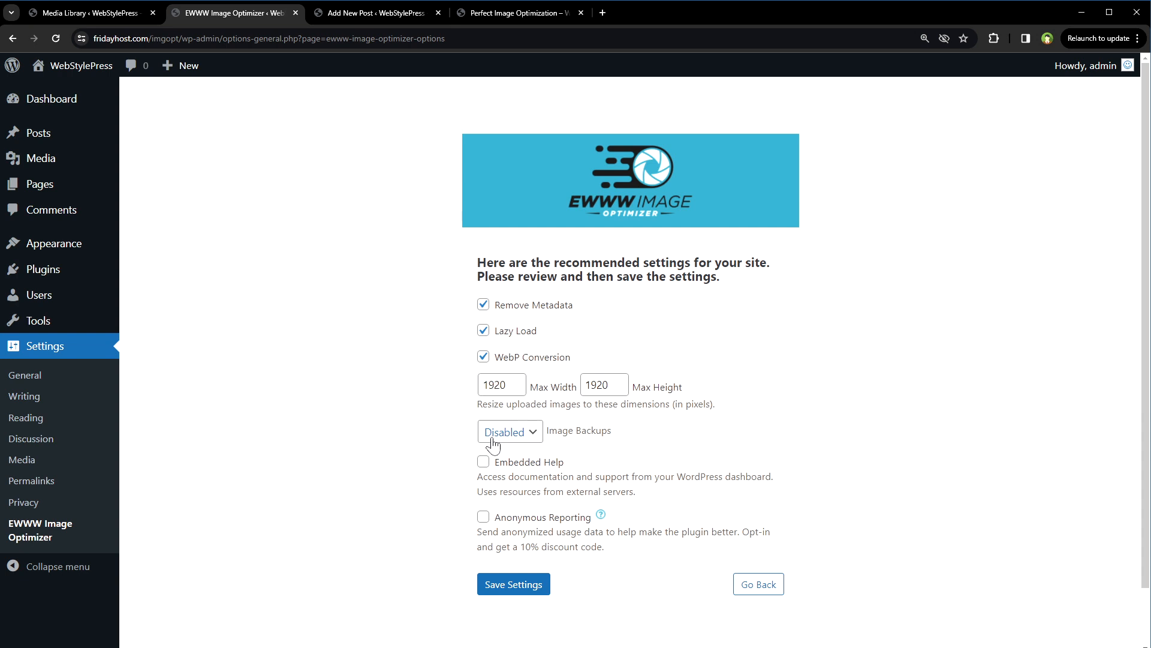
pyautogui.click(524, 583)
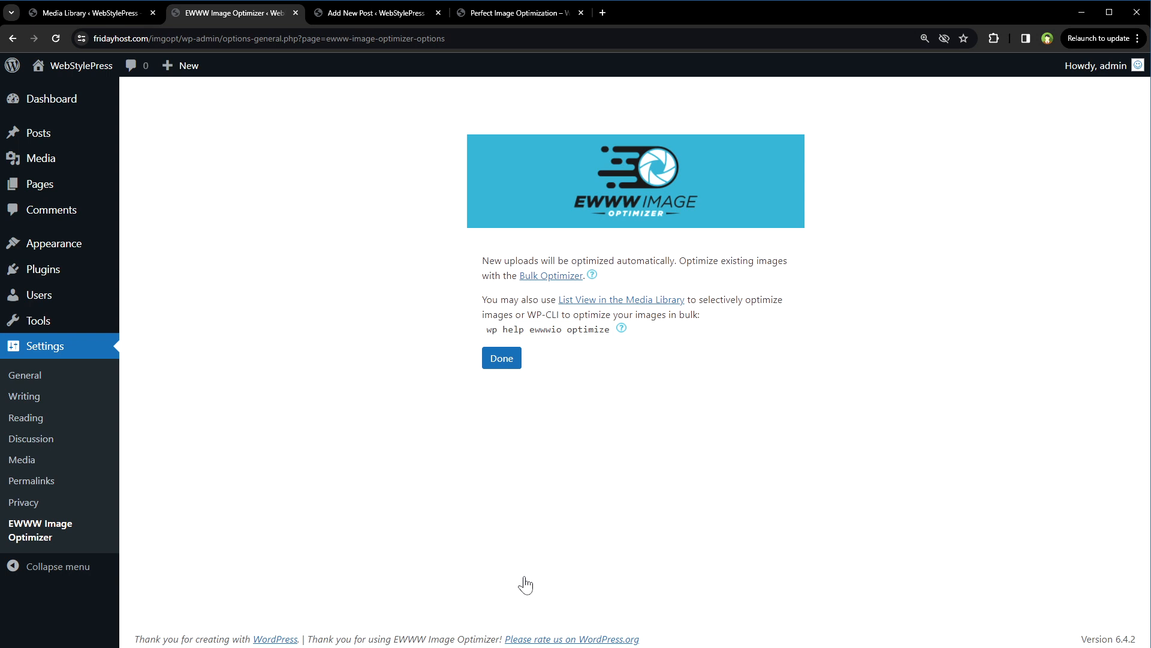
pyautogui.click(501, 362)
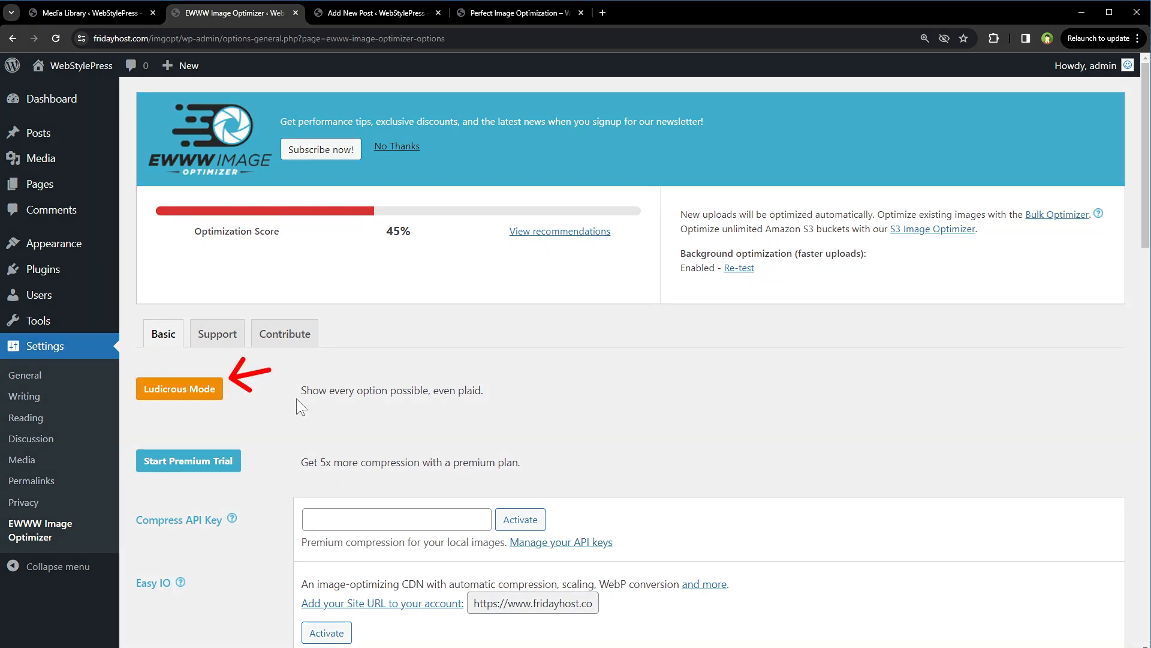
# Switch the plugin to Ludicrous Mode and insert the rewrite rules for WebP delivery.
pyautogui.click(198, 397)
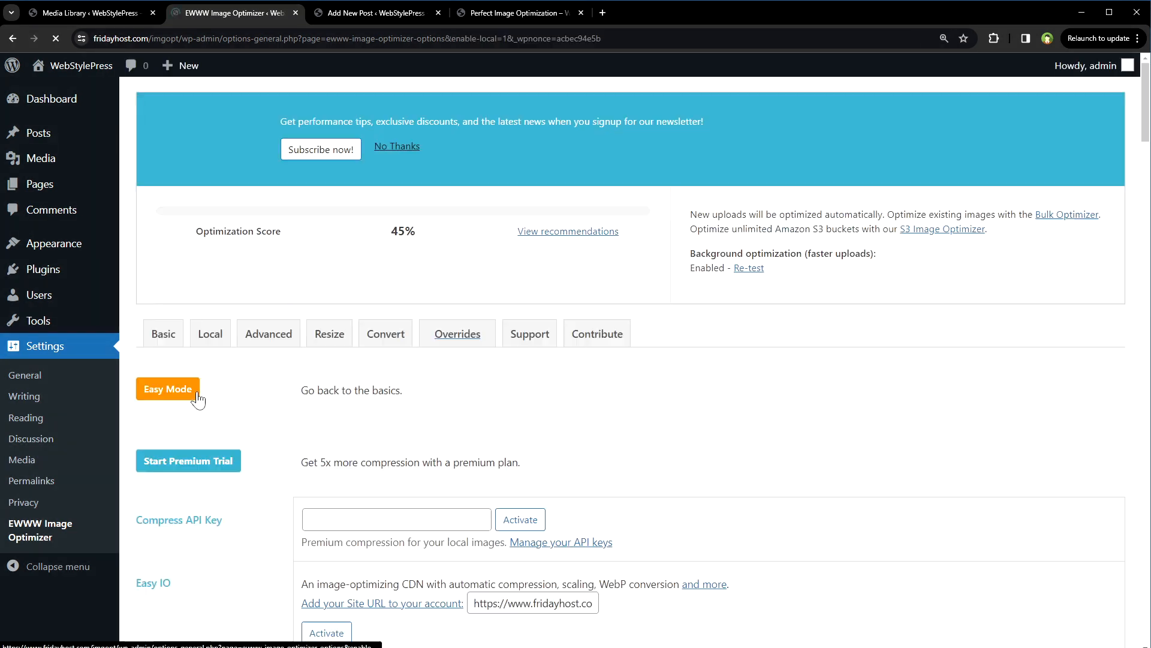
pyautogui.scroll(-7, 850, 430)
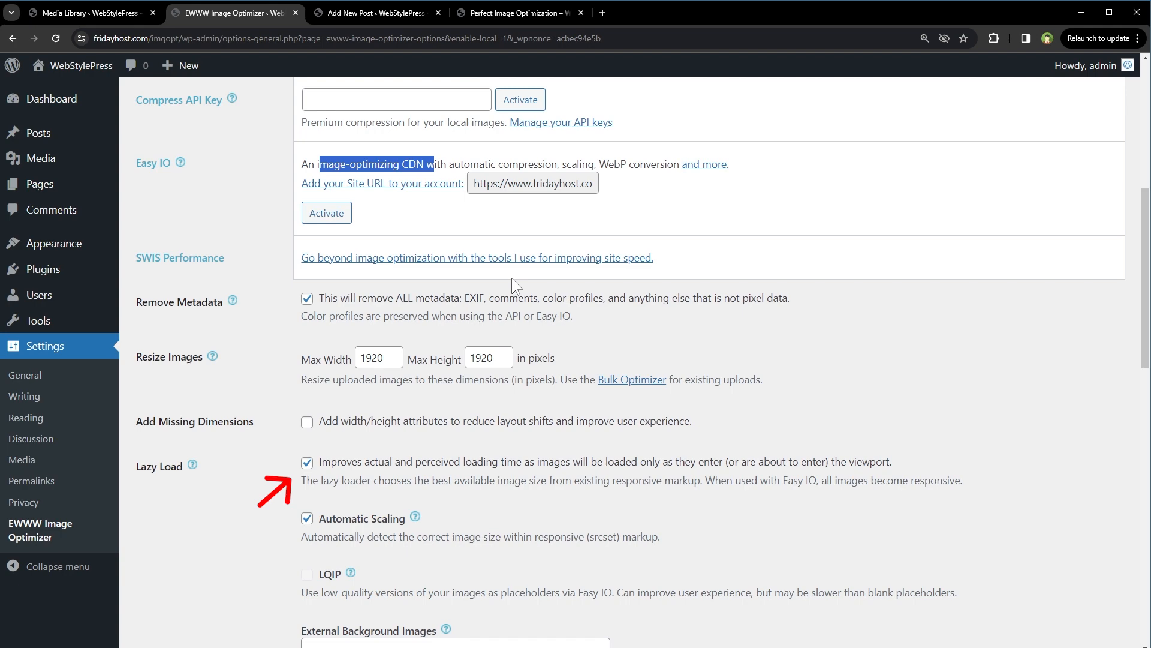
pyautogui.scroll(-7, 512, 279)
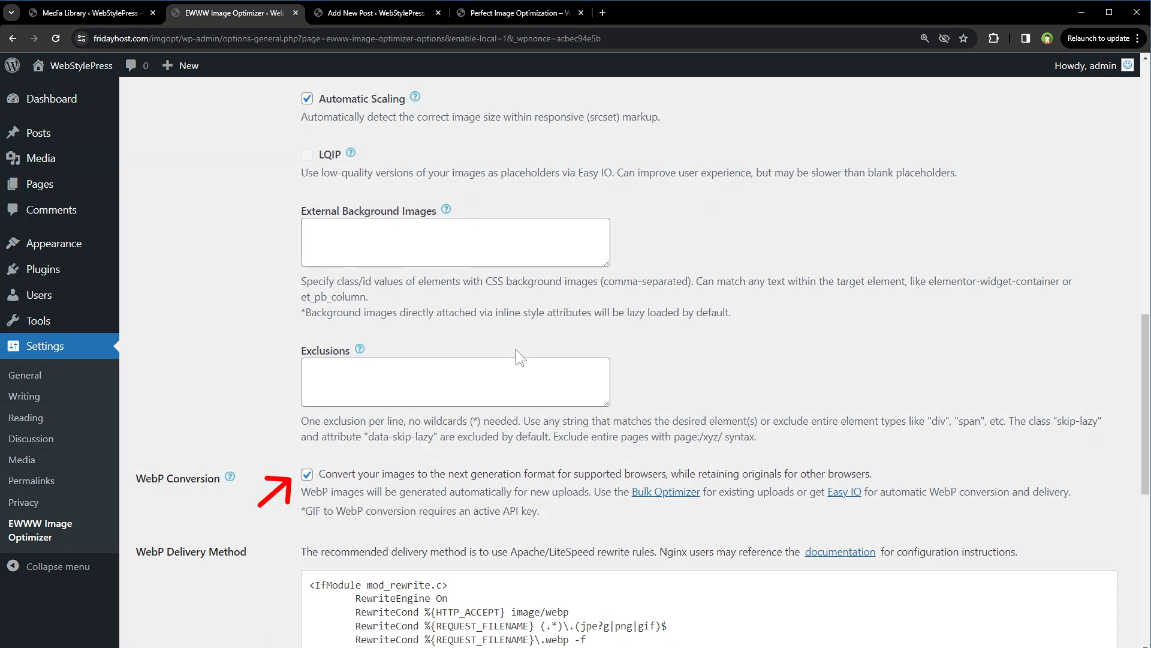
pyautogui.moveTo(338, 473); pyautogui.dragTo(597, 475)
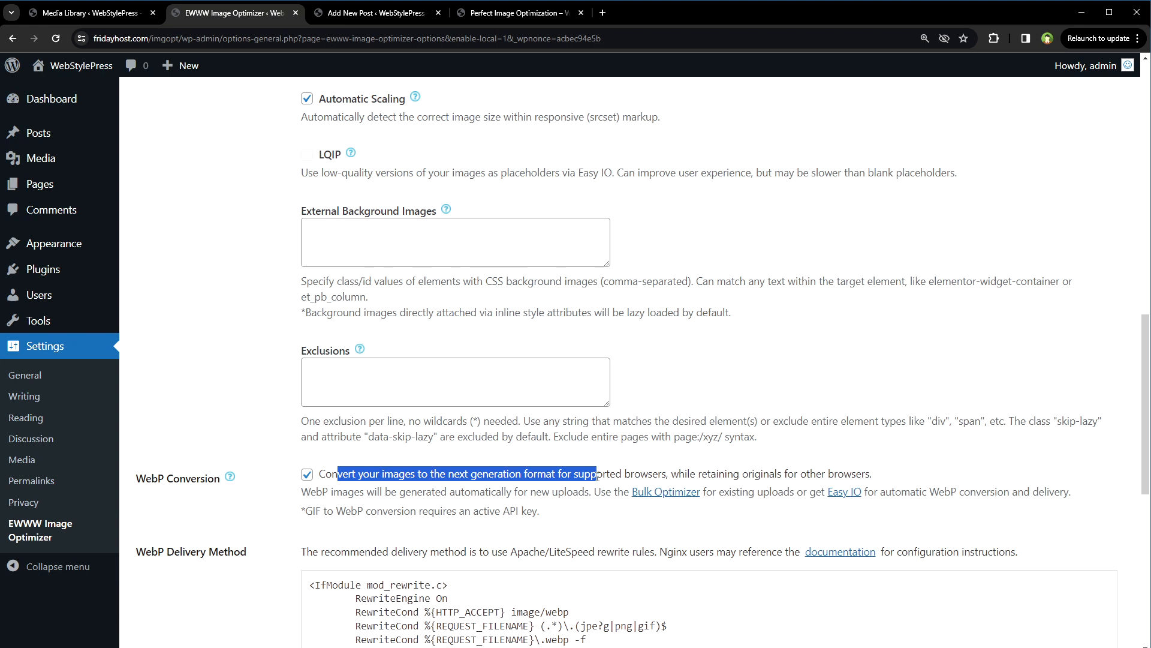
pyautogui.scroll(-7, 597, 476)
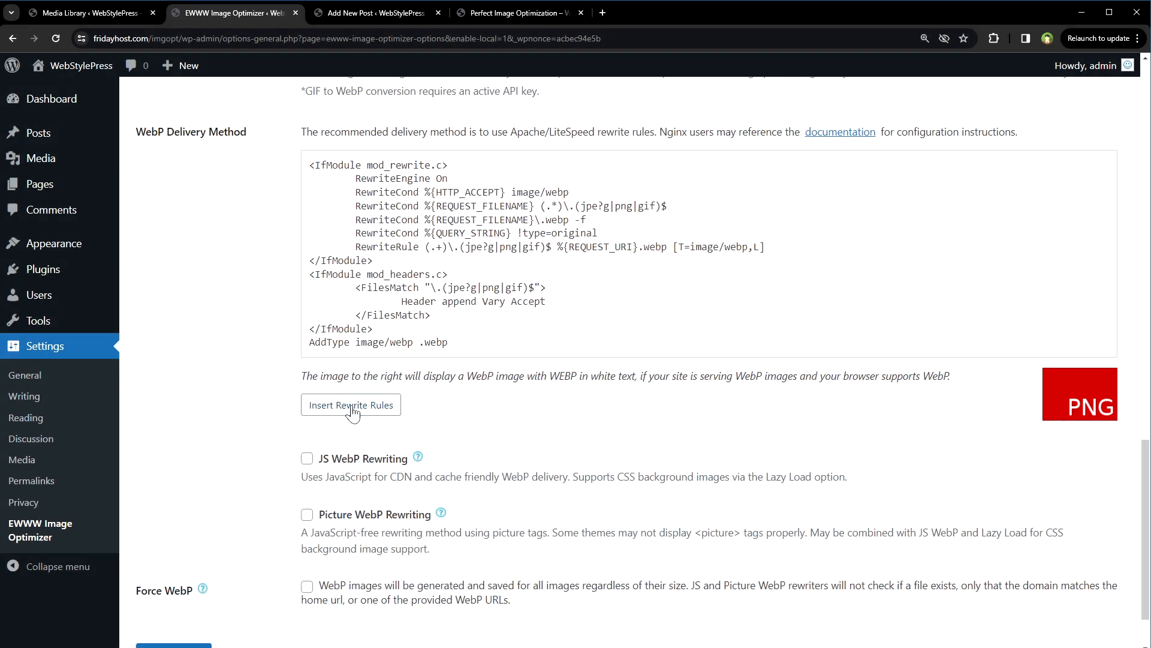
pyautogui.click(352, 408)
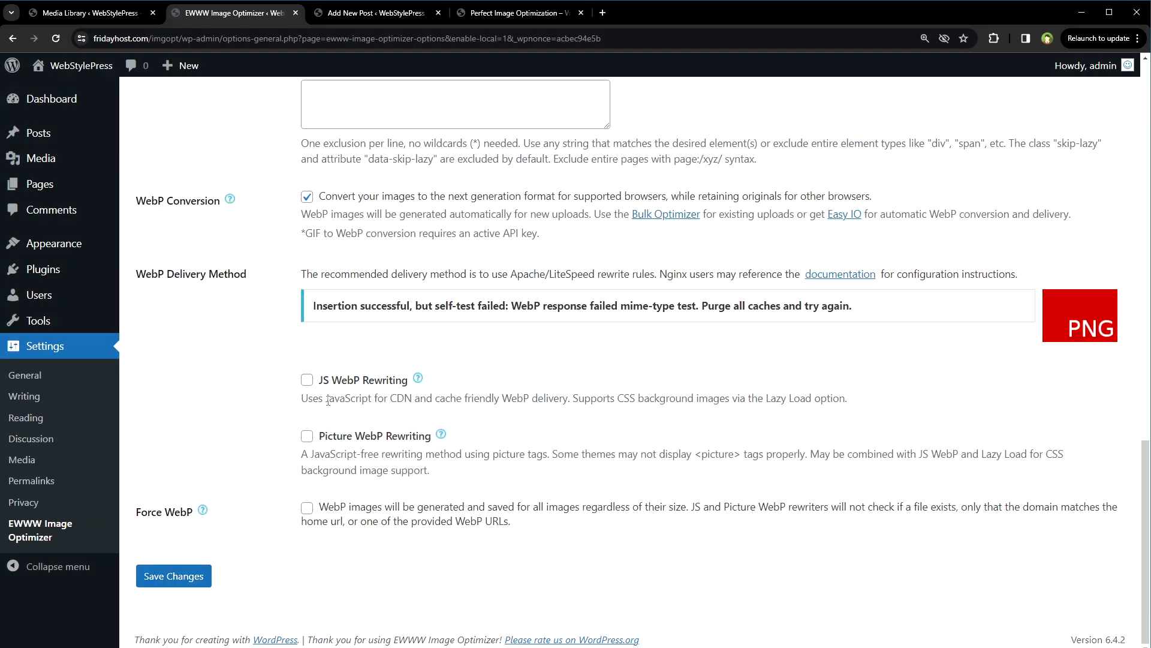
# Read the JS and Picture WebP Rewriting descriptions, then enable Force WebP and save the changes.
pyautogui.moveTo(327, 399); pyautogui.dragTo(495, 398)
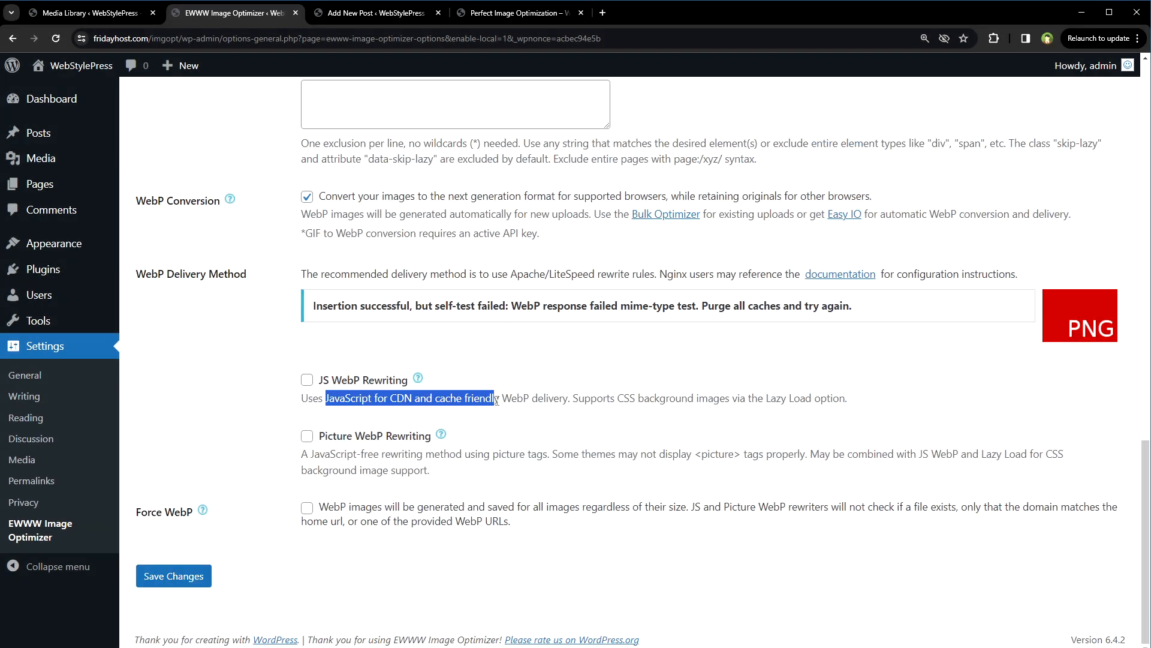
pyautogui.click(495, 399)
pyautogui.moveTo(384, 457); pyautogui.dragTo(471, 474)
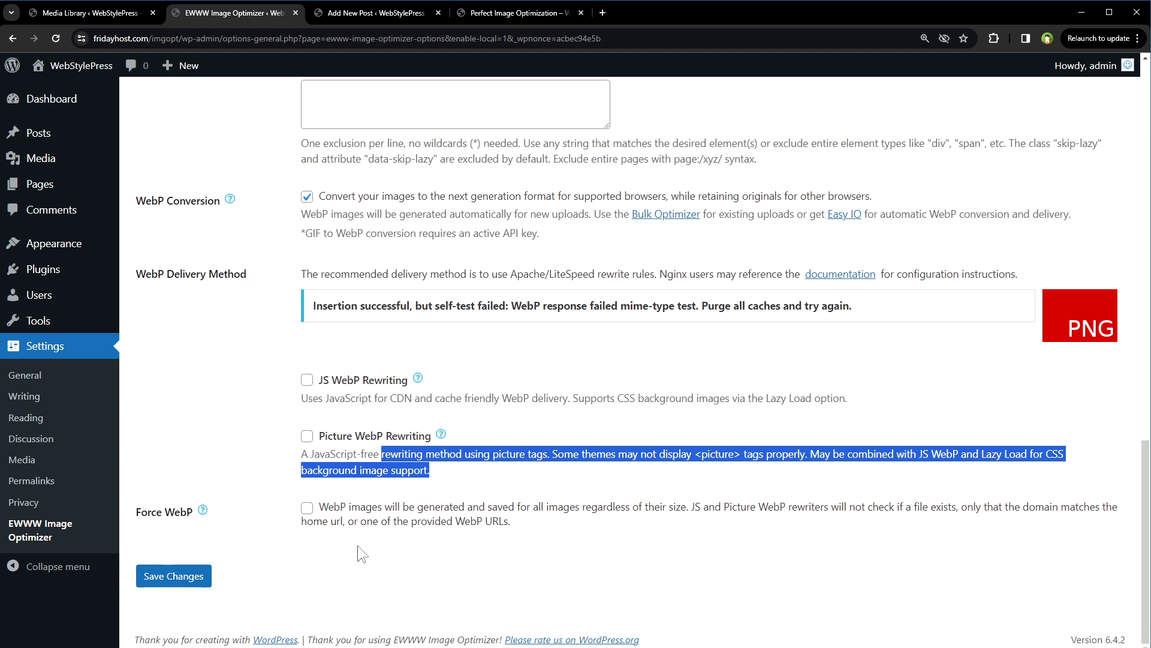
pyautogui.click(307, 508)
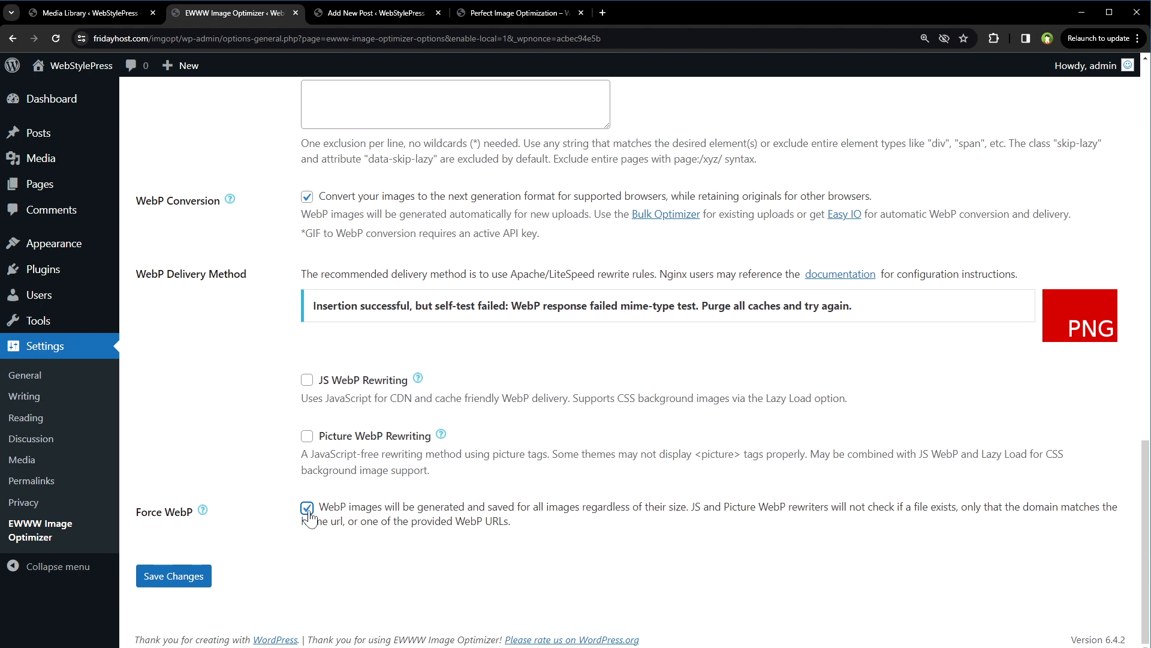
pyautogui.click(183, 576)
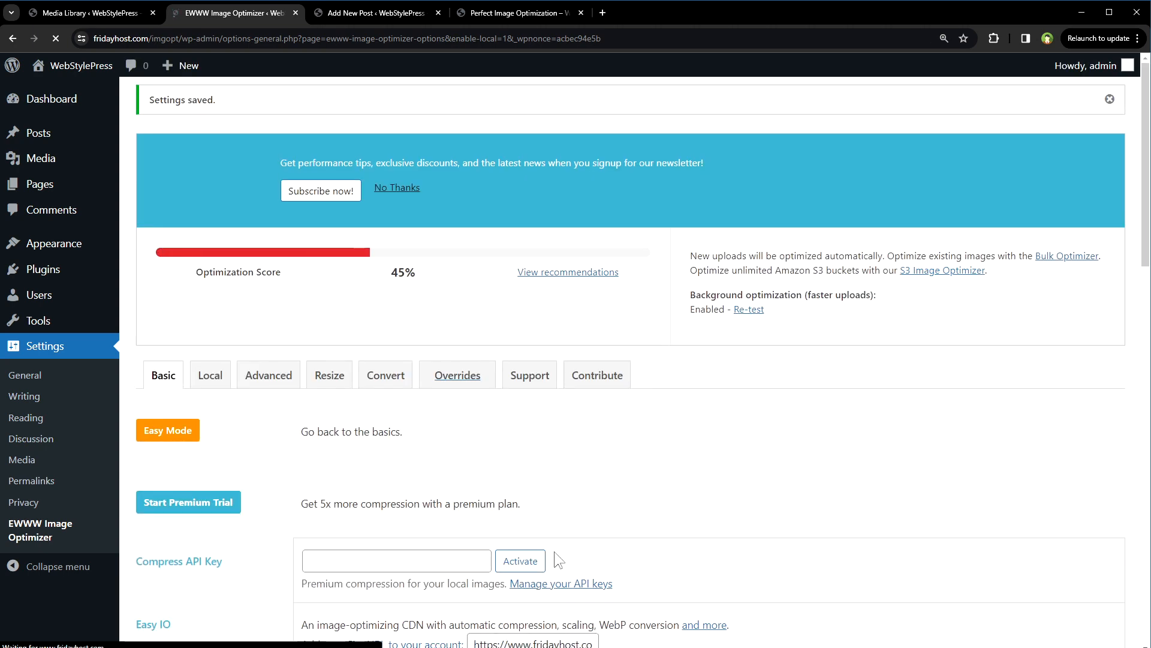
# Review the local optimization levels for JPG, PNG, GIF, PDF and SVG files.
pyautogui.click(208, 342)
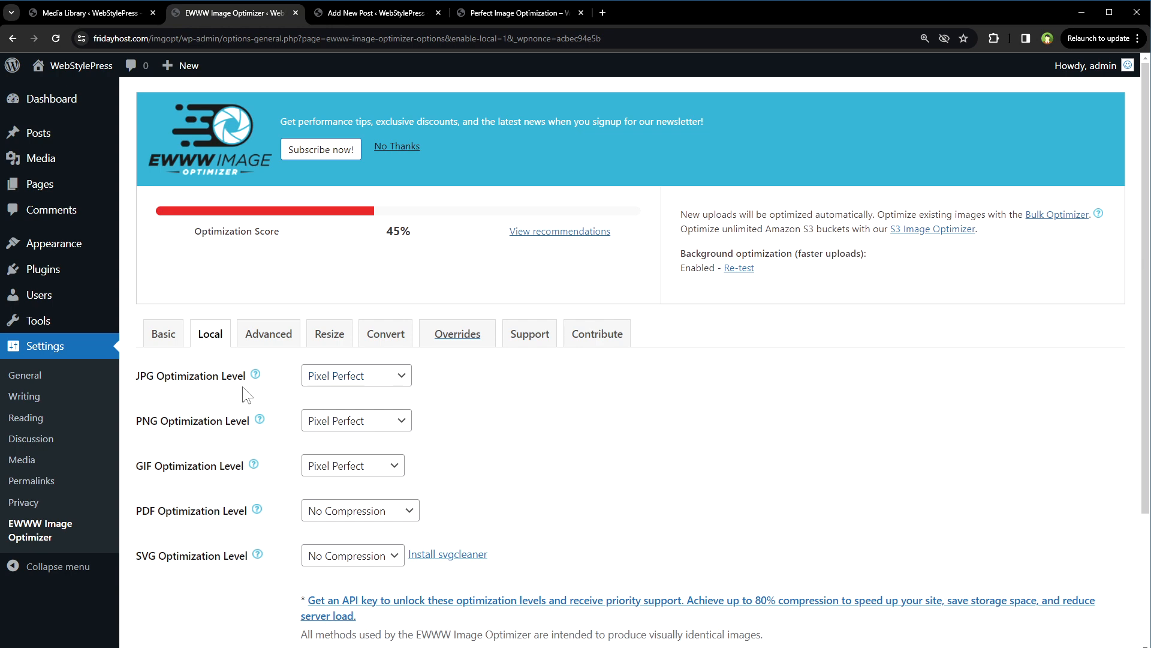
pyautogui.scroll(-2, 471, 394)
pyautogui.scroll(2, 472, 398)
# Enable improved sharpening during WebP conversion in the advanced settings and review the JPG and WebP quality level options.
pyautogui.click(268, 334)
pyautogui.scroll(-3, 746, 439)
pyautogui.scroll(-1, 742, 431)
pyautogui.moveTo(330, 131); pyautogui.dragTo(521, 157)
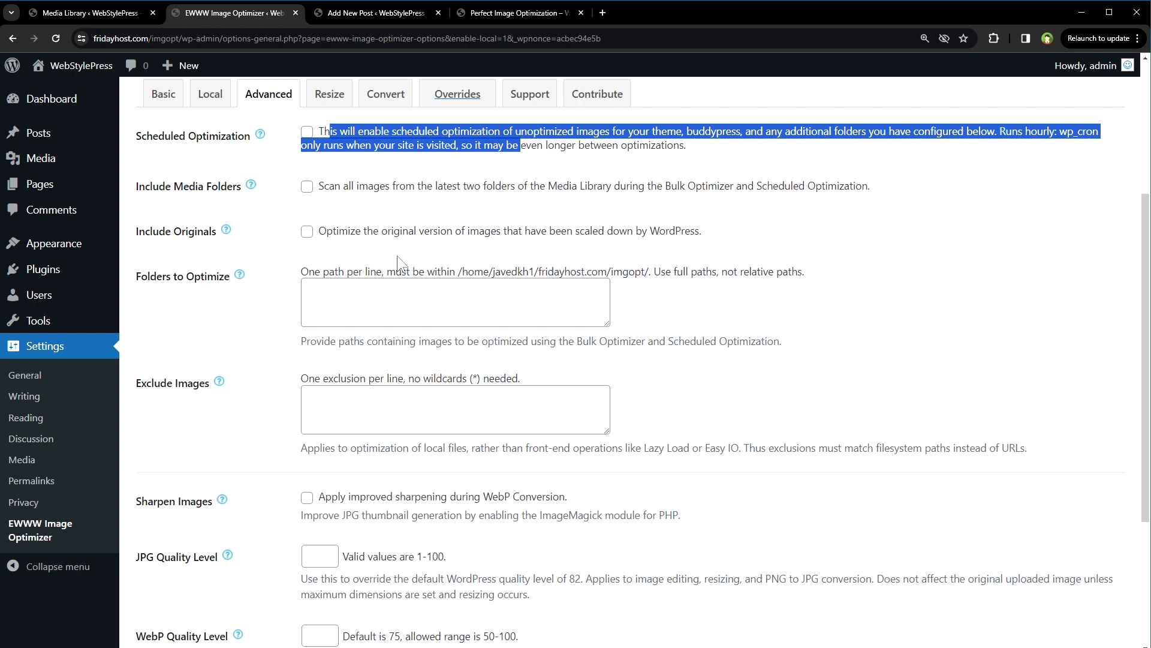
pyautogui.scroll(-3, 412, 243)
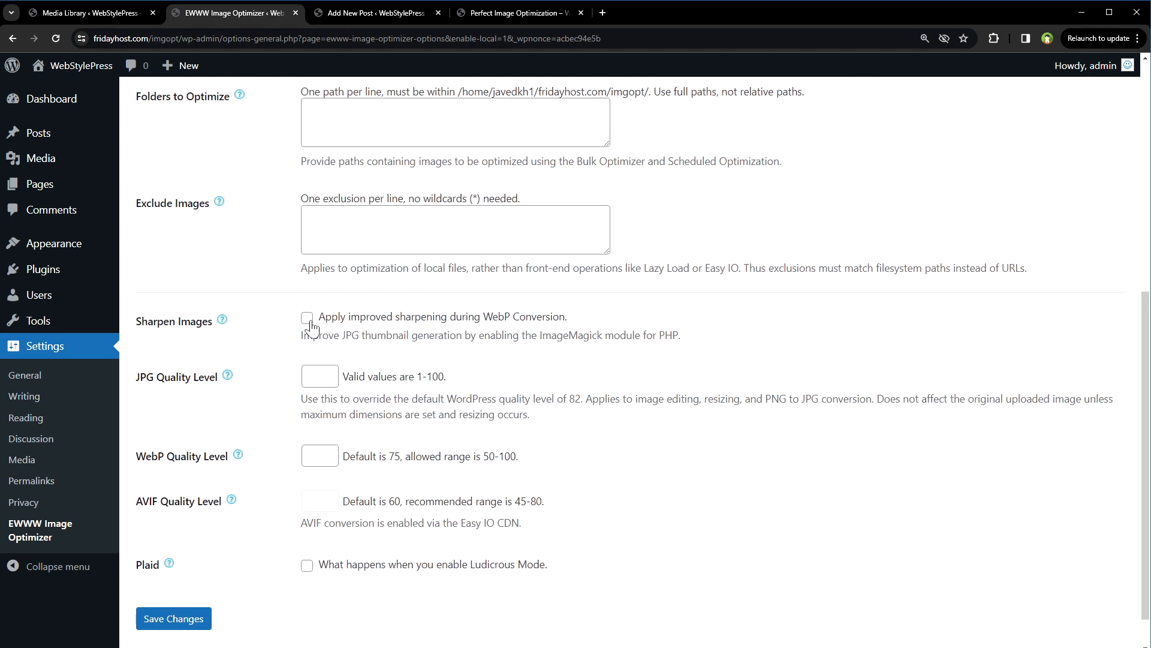
pyautogui.click(307, 318)
pyautogui.moveTo(204, 378); pyautogui.dragTo(155, 378)
pyautogui.moveTo(151, 457); pyautogui.dragTo(204, 457)
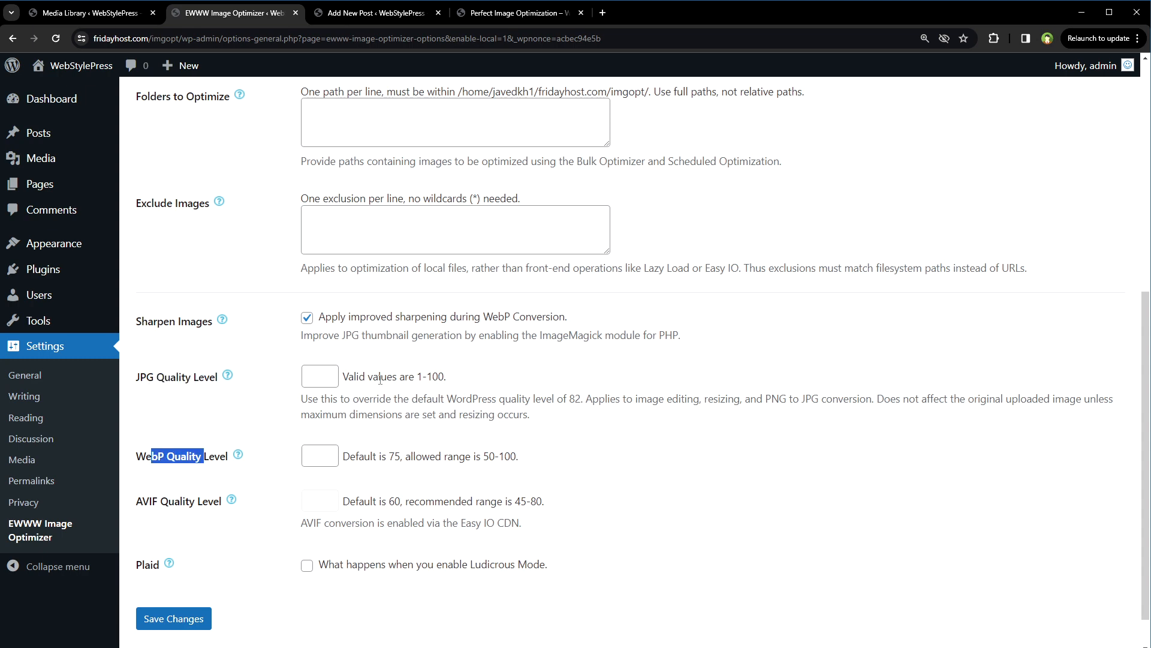
pyautogui.scroll(10, 380, 379)
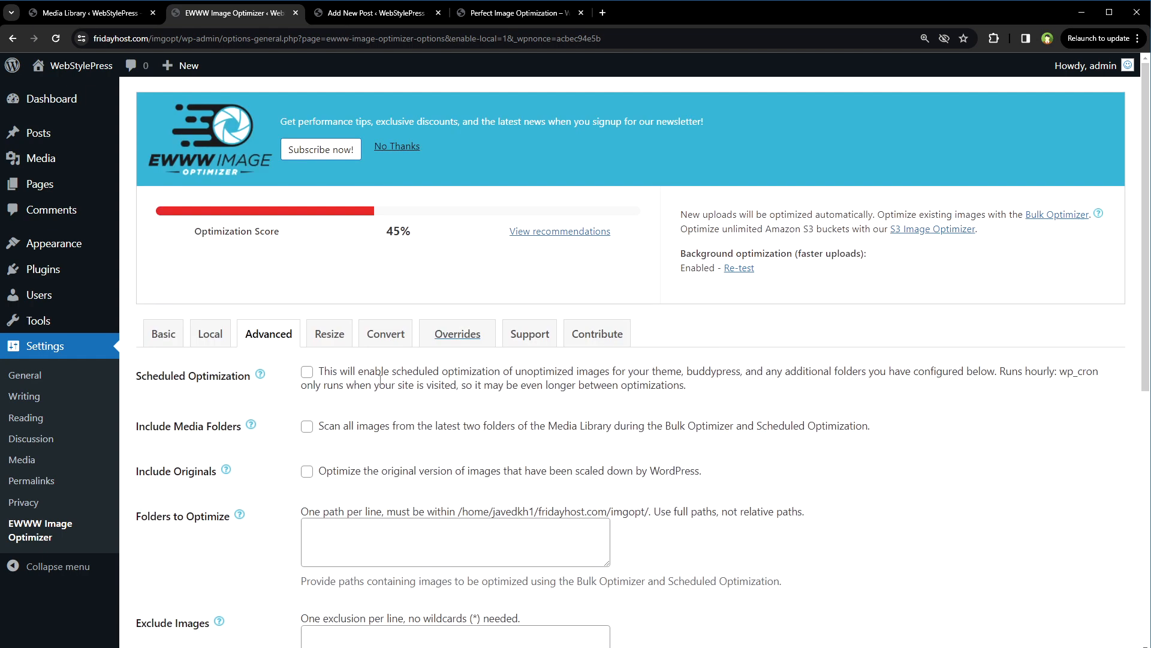
# Review the plugin's image resizing options and its format conversion options.
pyautogui.click(329, 334)
pyautogui.scroll(-4, 679, 392)
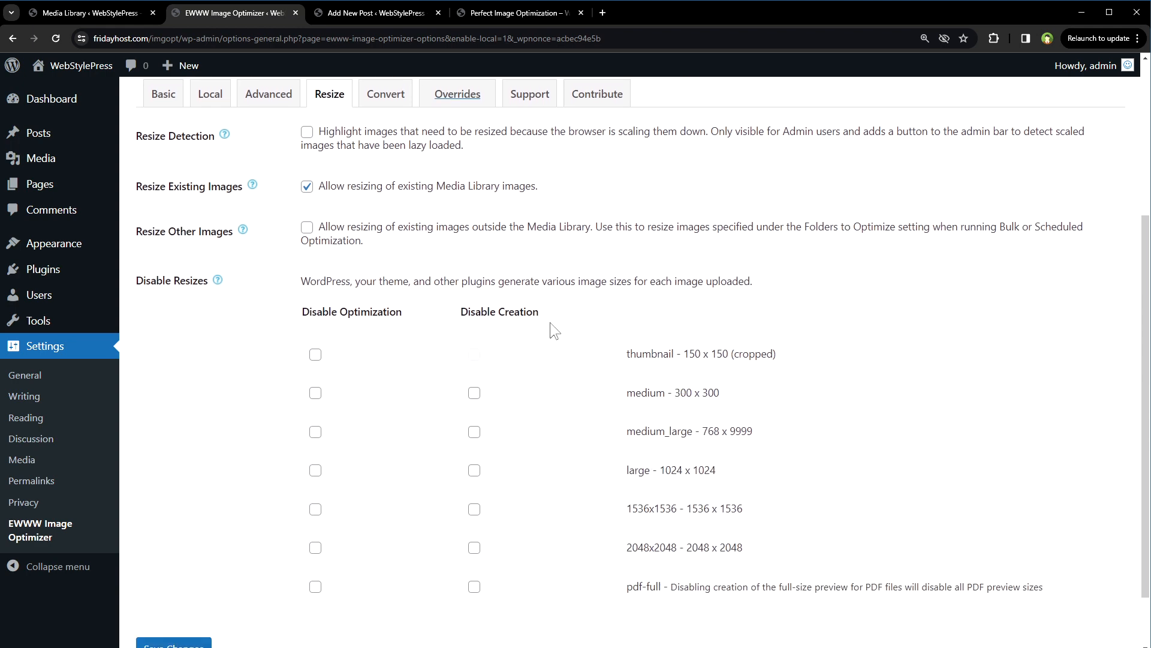
pyautogui.scroll(4, 444, 406)
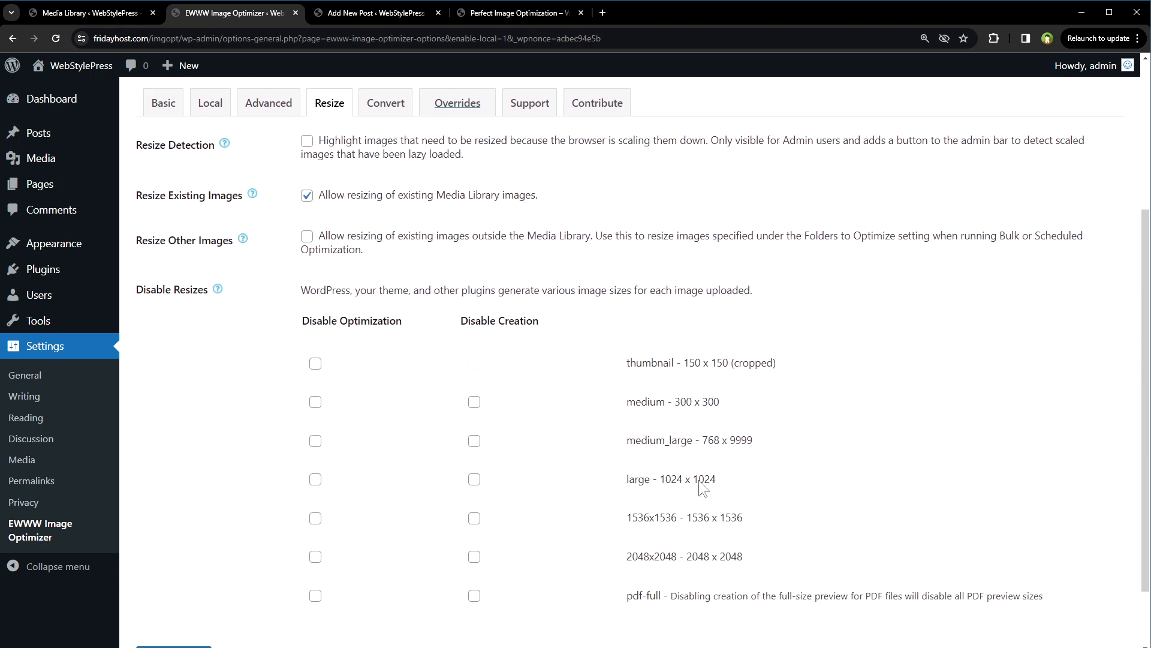
pyautogui.click(386, 327)
pyautogui.scroll(-3, 501, 254)
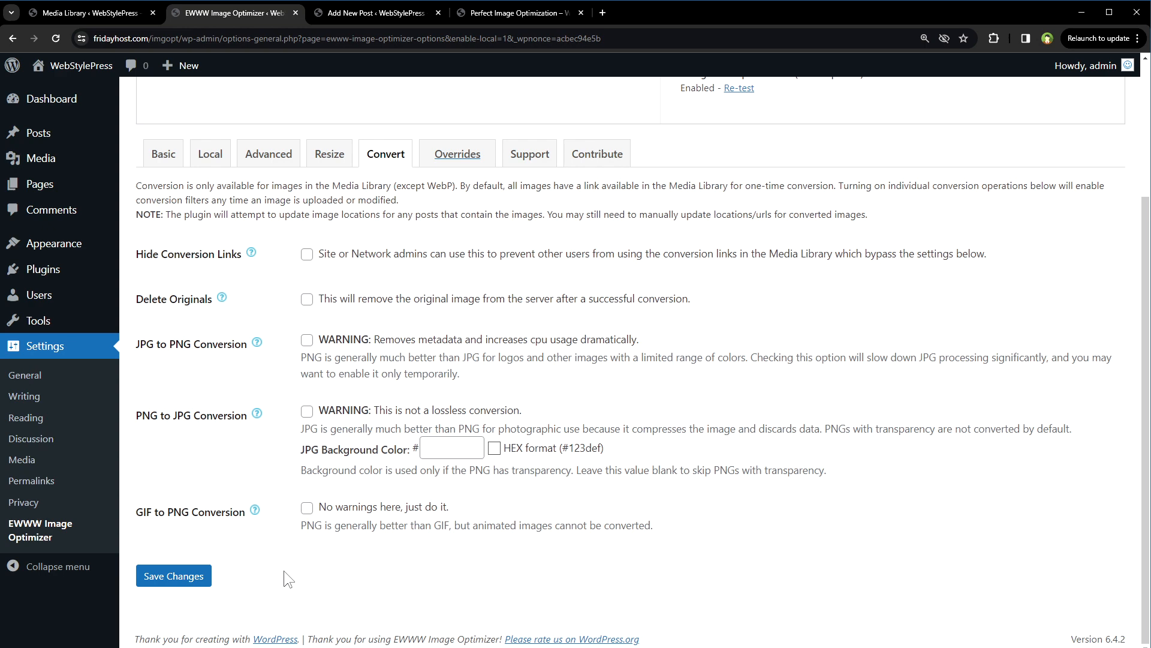
pyautogui.scroll(3, 283, 570)
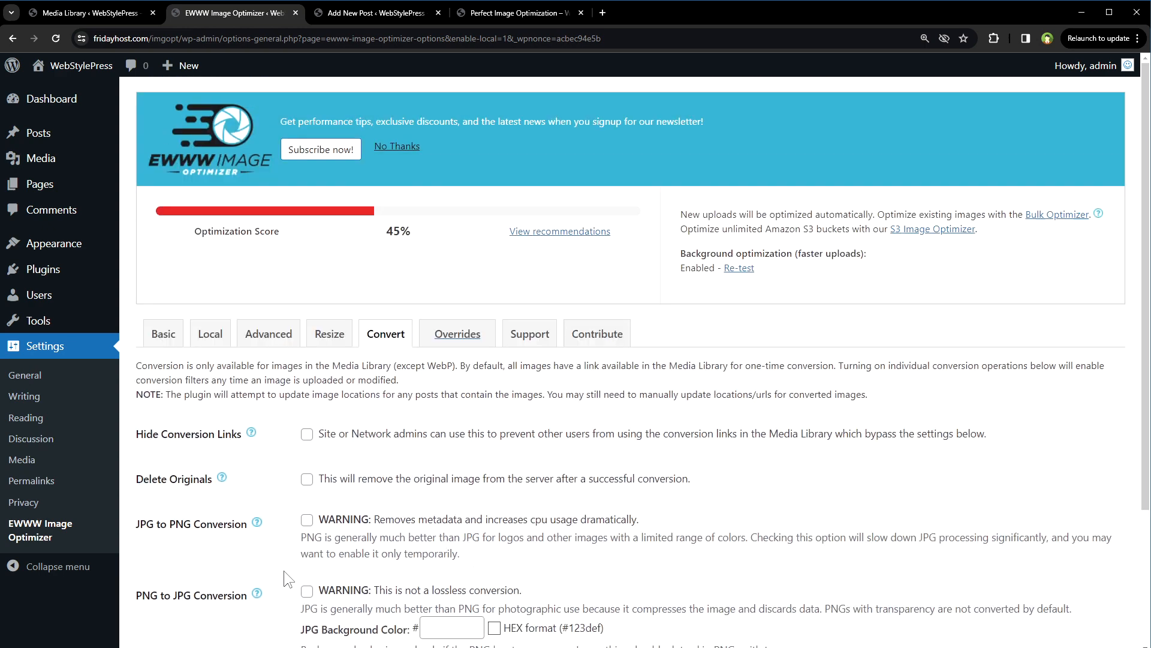
# Open the Bulk Optimize page in a new tab, scan the media library for unoptimized images and optimize all found images.
pyautogui.moveTo(53, 174)
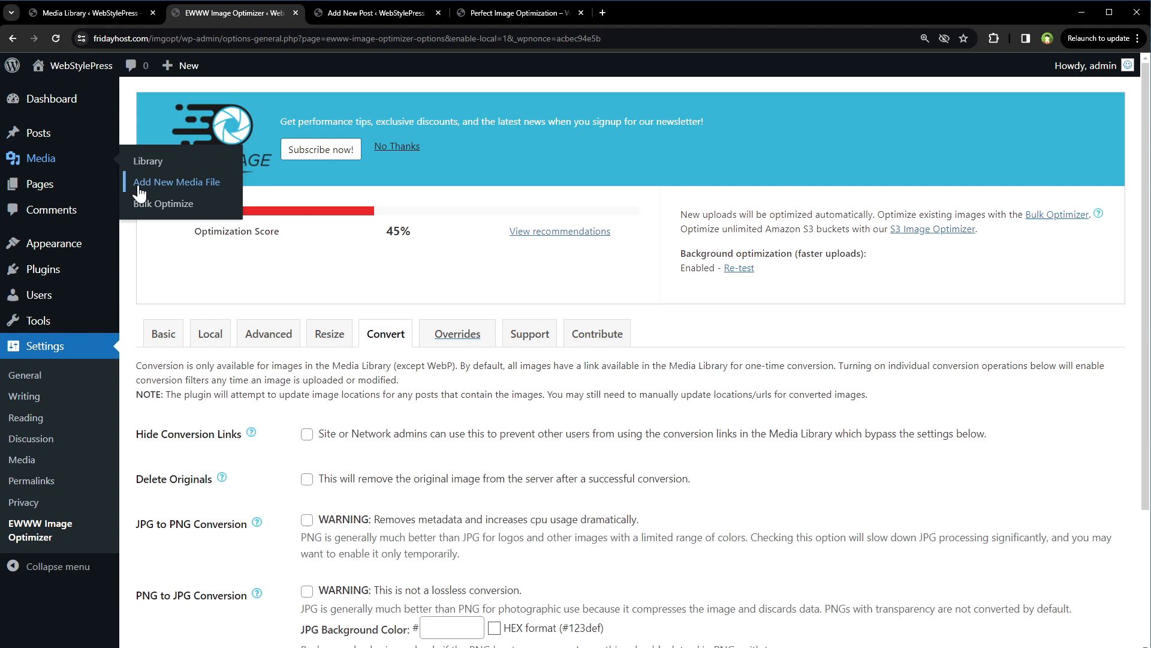
pyautogui.middleClick(173, 207)
pyautogui.click(370, 12)
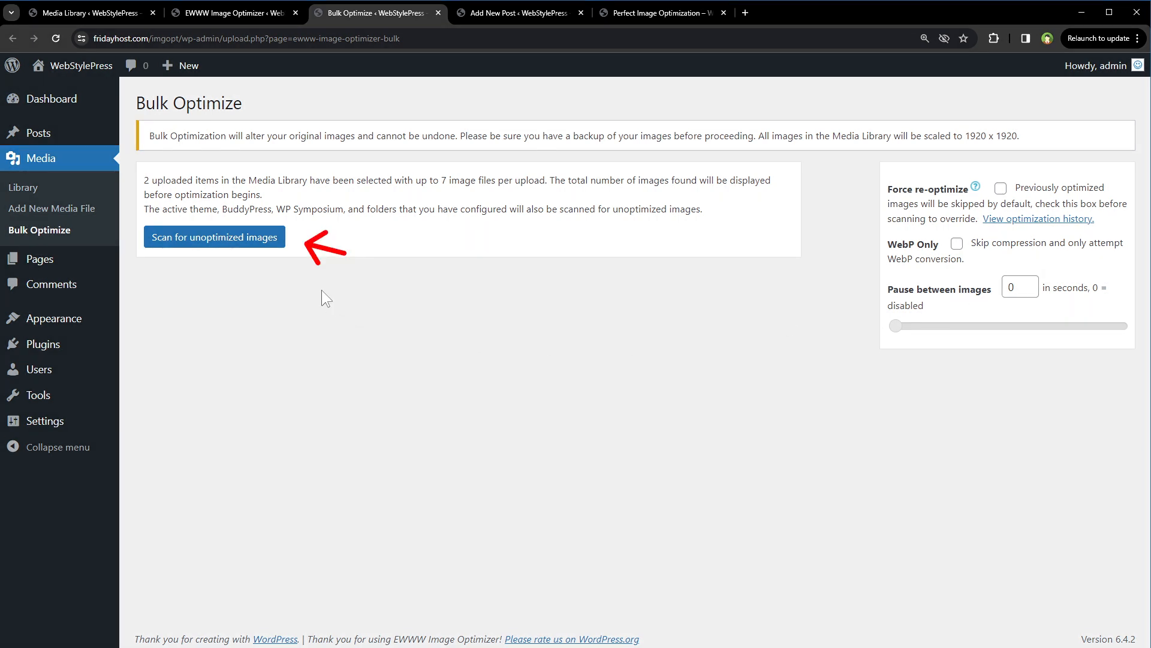
pyautogui.click(267, 240)
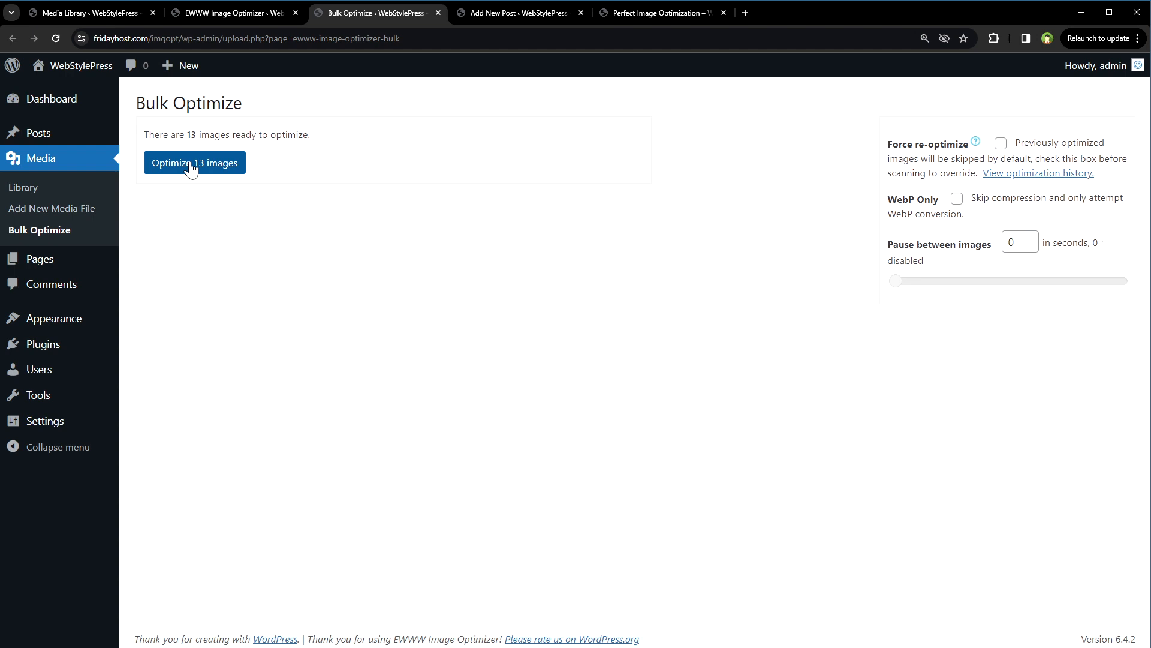
pyautogui.click(190, 166)
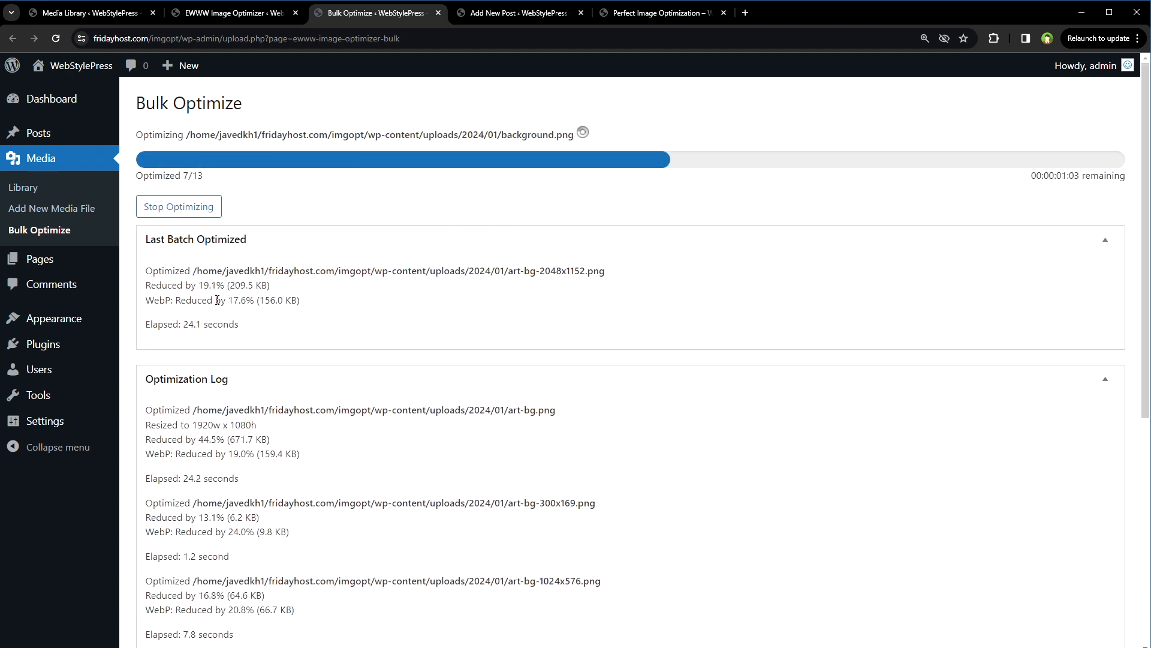
# Review the WebP size reductions in the bulk optimization log and in the Media Library's Image Optimizer column.
pyautogui.moveTo(225, 301); pyautogui.dragTo(259, 302)
pyautogui.moveTo(220, 455); pyautogui.dragTo(251, 460)
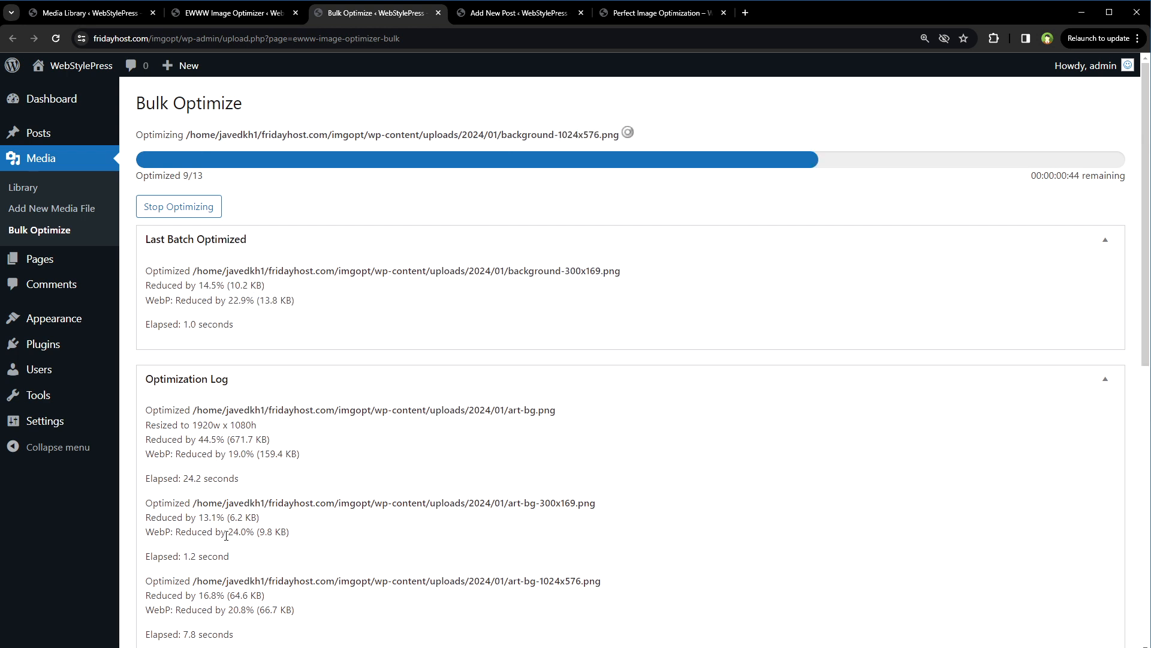
pyautogui.moveTo(201, 532); pyautogui.dragTo(265, 532)
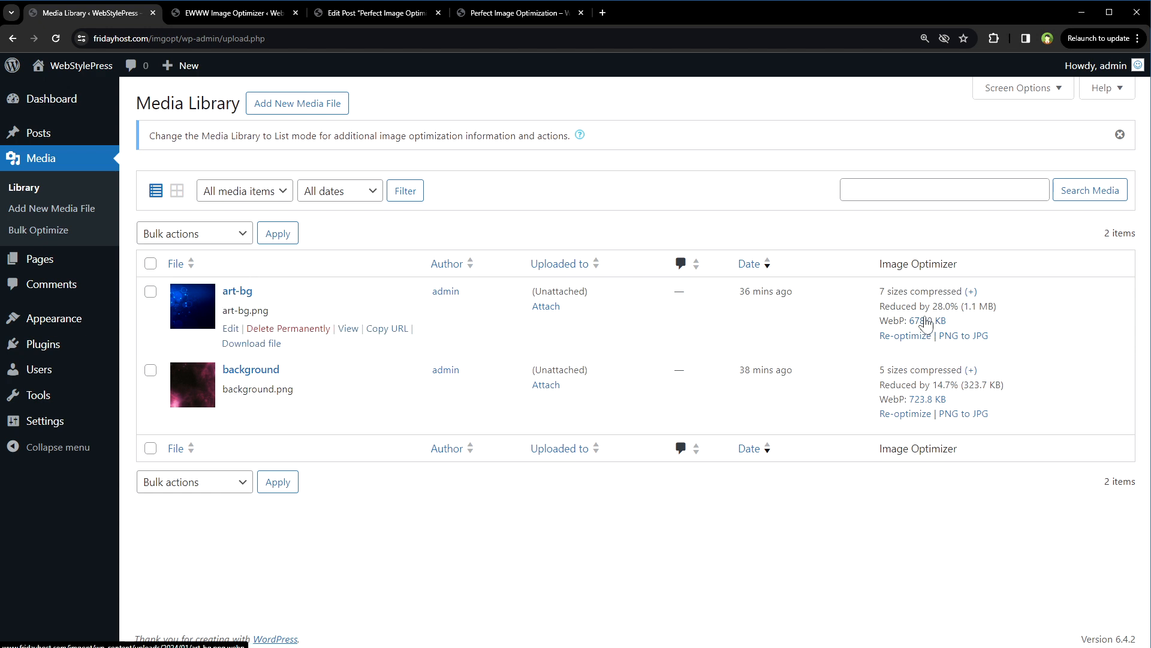
pyautogui.moveTo(873, 323); pyautogui.dragTo(985, 319)
pyautogui.click(985, 325)
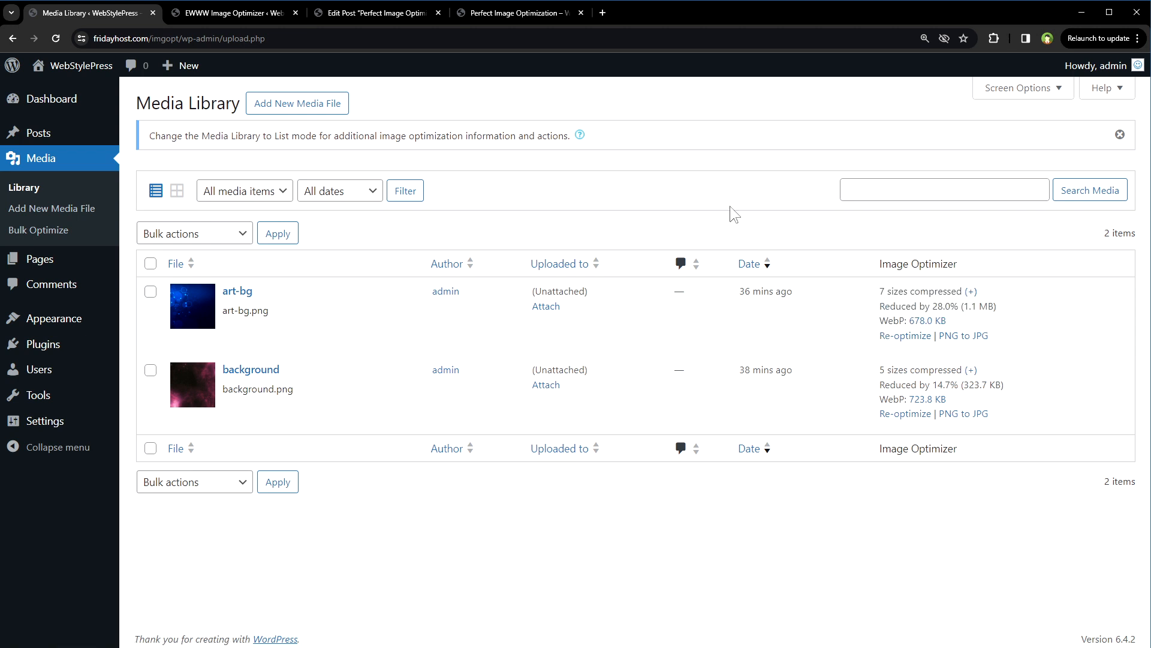
# Reload the published Perfect Image Optimization post and open its pink nebula image in a new tab to check the file extension.
pyautogui.click(520, 13)
pyautogui.rightClick(902, 220)
pyautogui.click(938, 261)
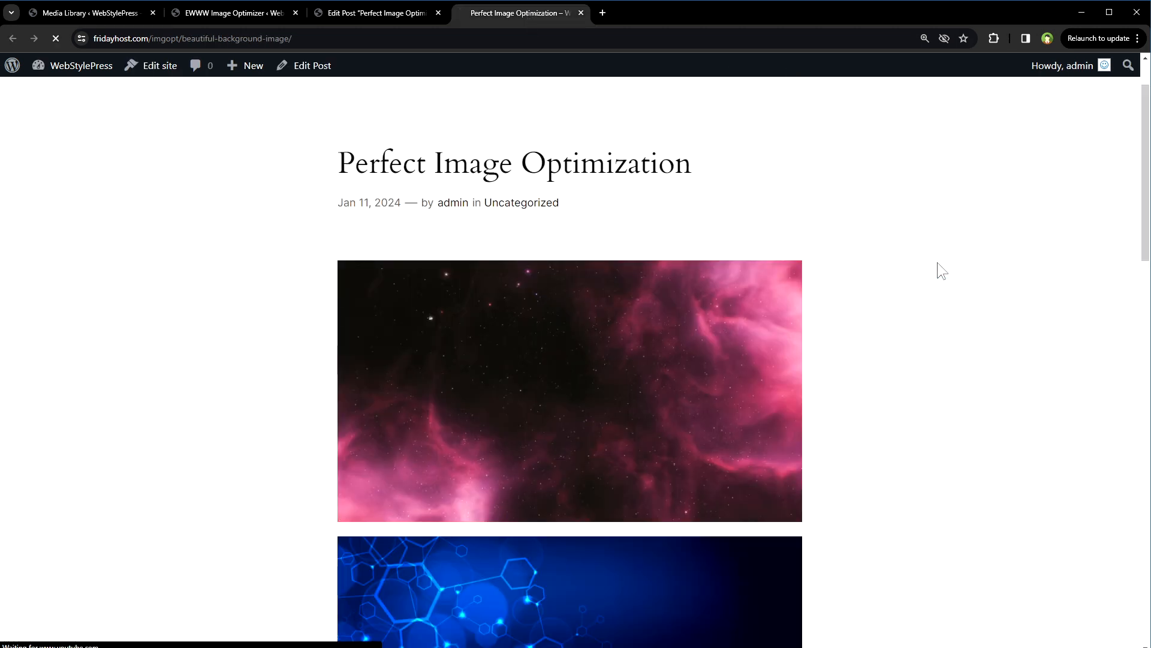
pyautogui.rightClick(627, 334)
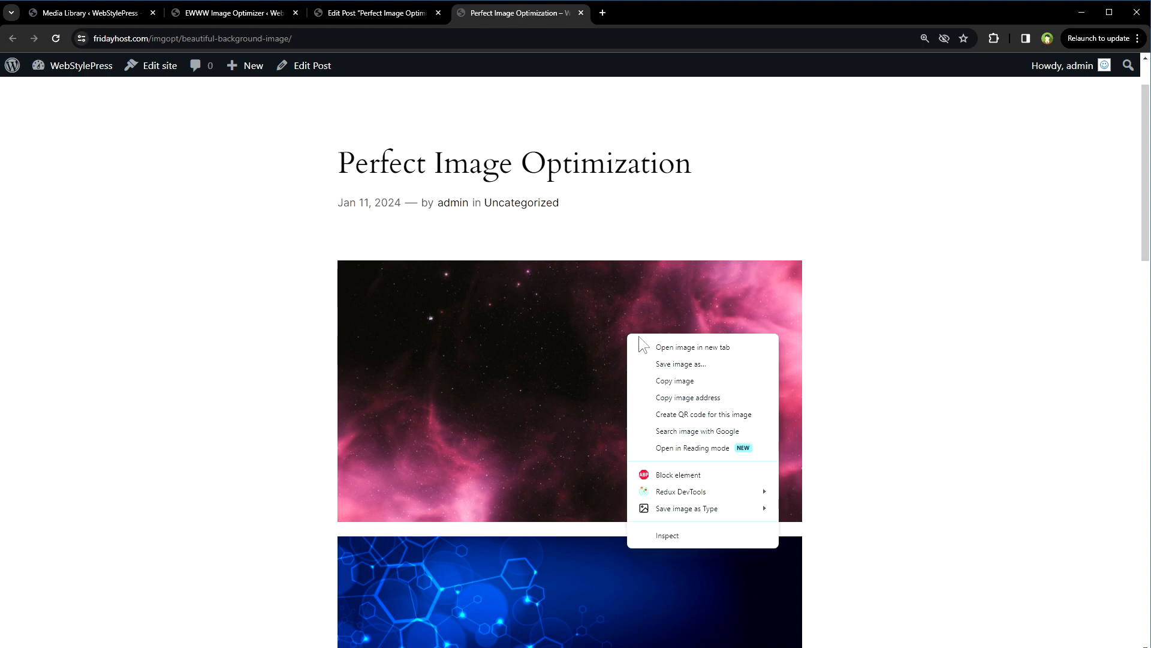
pyautogui.click(653, 347)
pyautogui.click(652, 12)
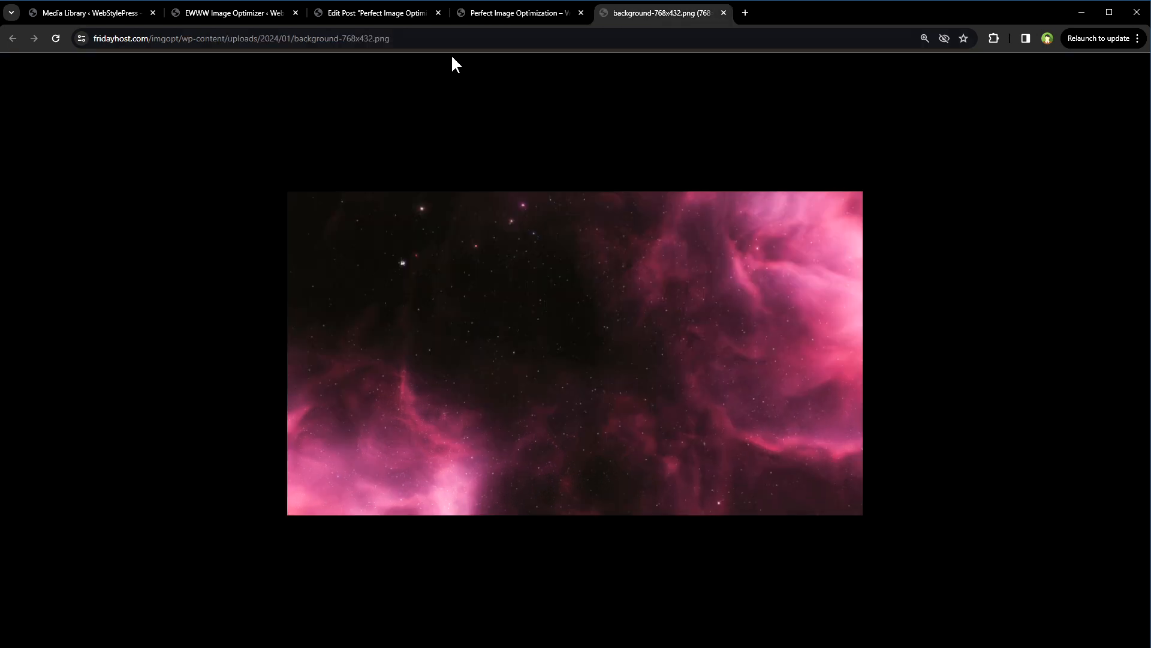
pyautogui.click(386, 39)
pyautogui.click(448, 39)
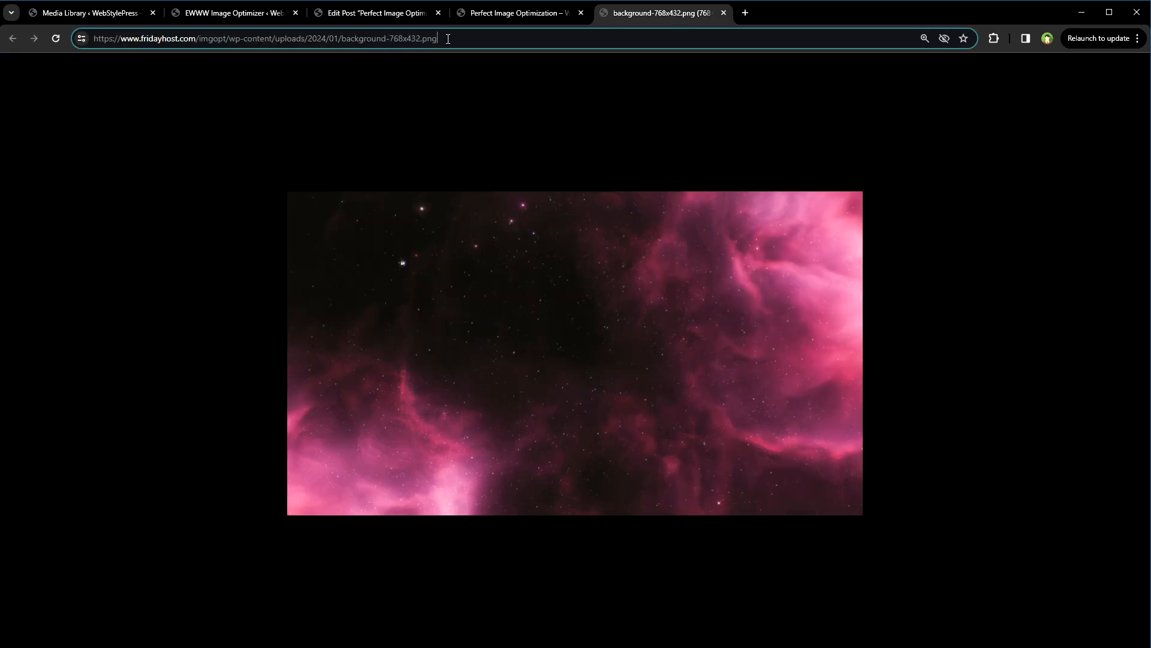
# Return to the EWWW Image Optimizer settings and read the WebP Delivery Method status.
pyautogui.click(219, 12)
pyautogui.scroll(-12, 879, 312)
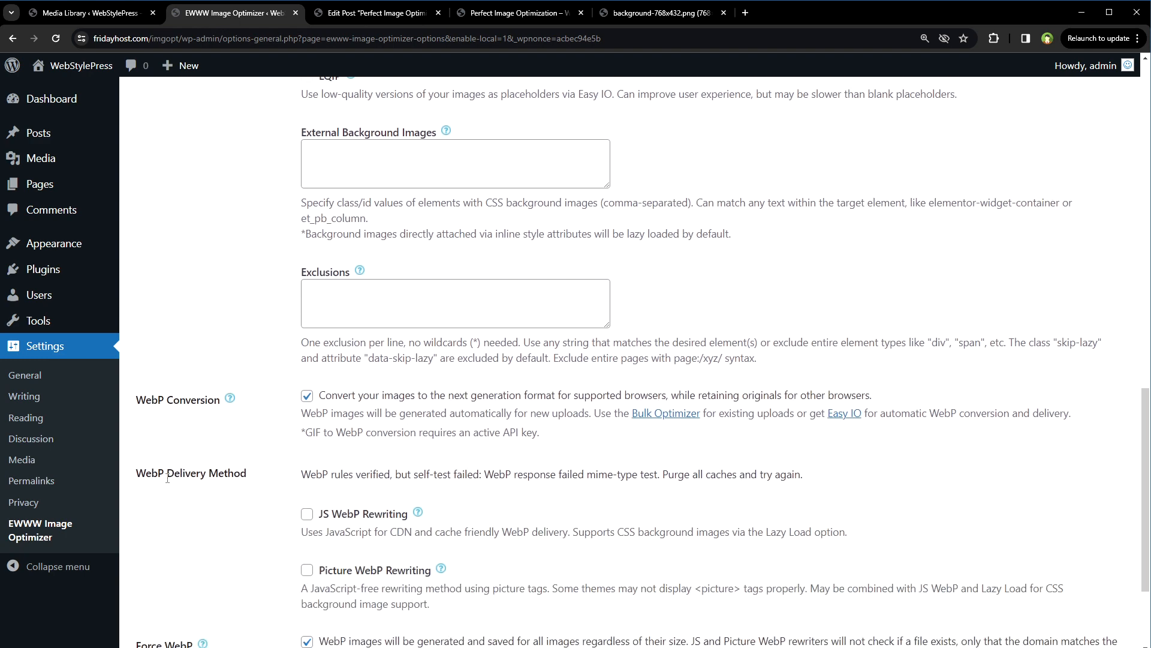
pyautogui.moveTo(301, 474); pyautogui.dragTo(662, 475)
pyautogui.click(397, 475)
pyautogui.click(675, 473)
pyautogui.scroll(-3, 909, 477)
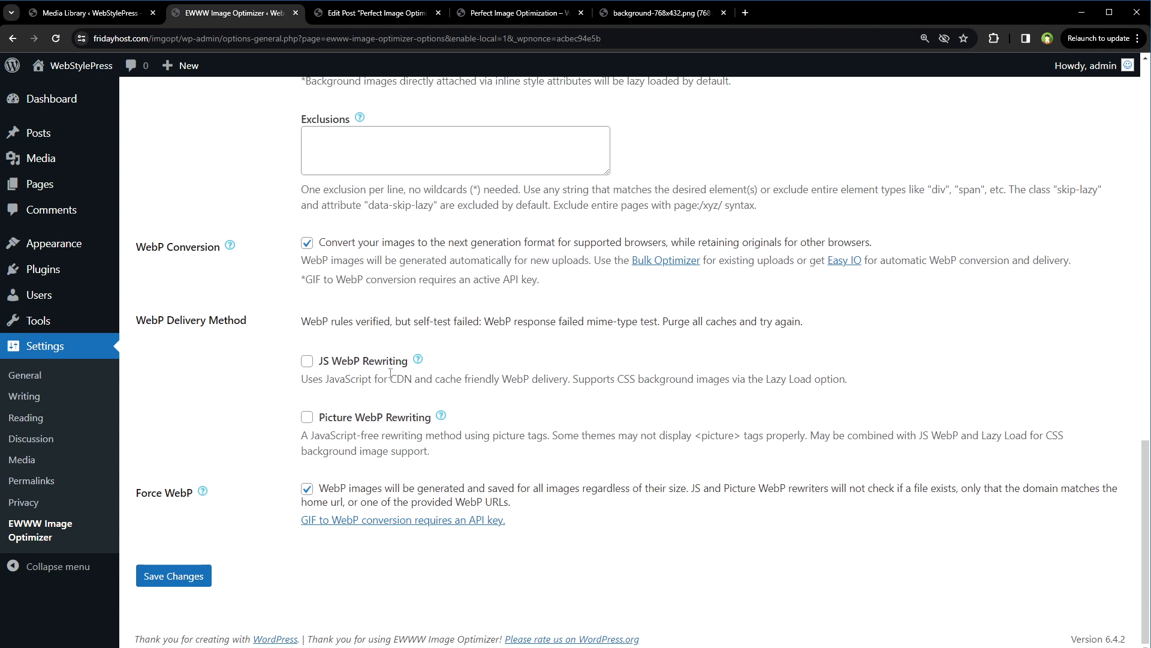
# Enable JS WebP Rewriting as the WebP delivery method and save the plugin settings.
pyautogui.click(307, 361)
pyautogui.scroll(-5, 150, 540)
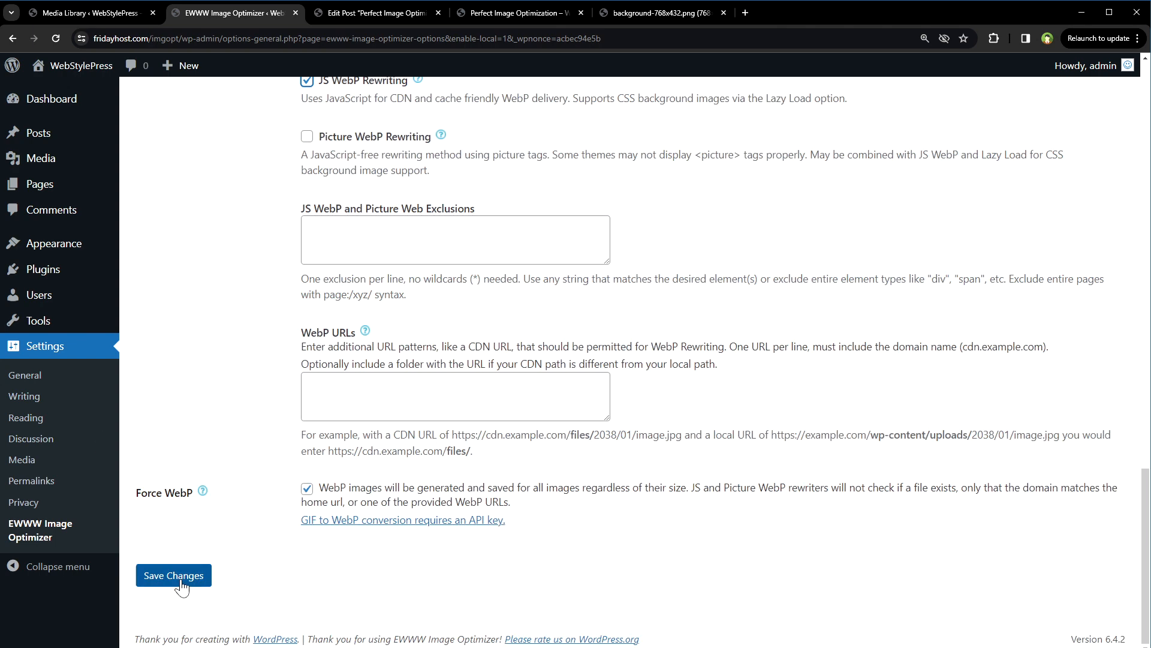
pyautogui.click(180, 578)
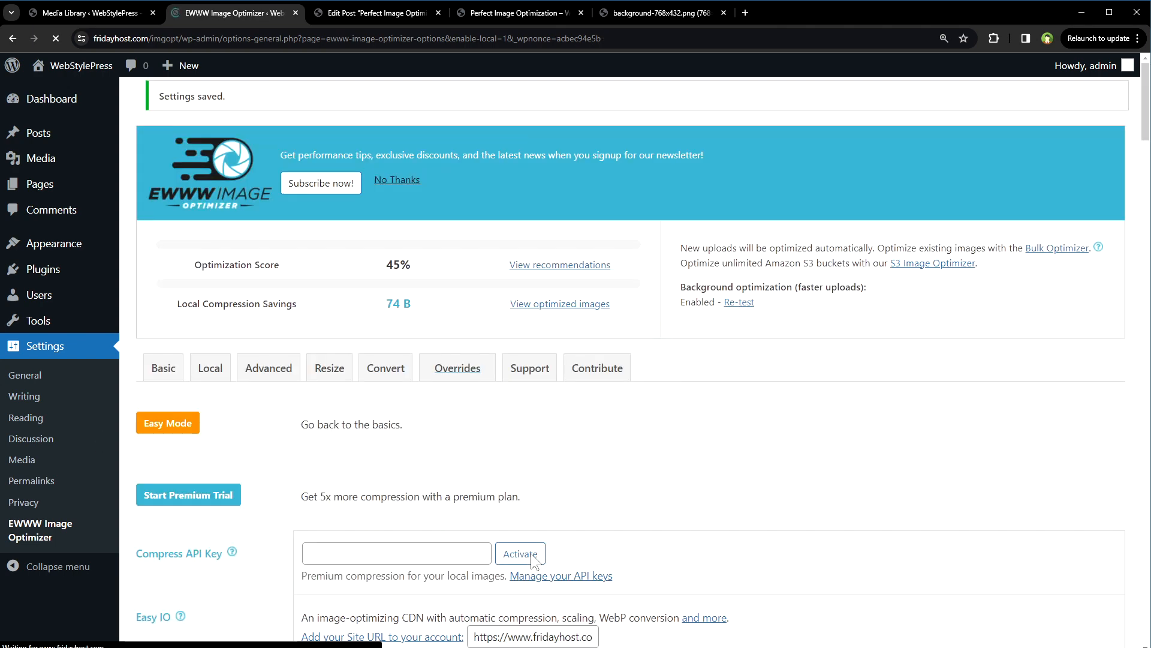
# Close the old image tab, reload the published post and reopen the pink nebula image separately to check its file extension.
pyautogui.click(671, 15)
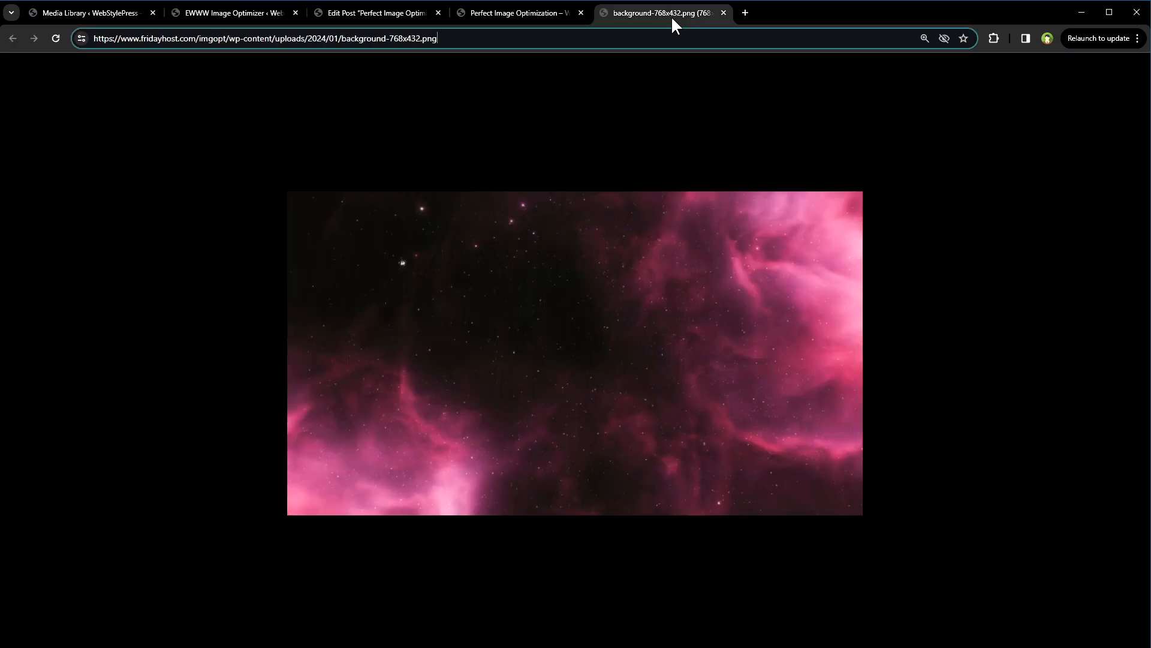
pyautogui.click(724, 12)
pyautogui.press('F5')
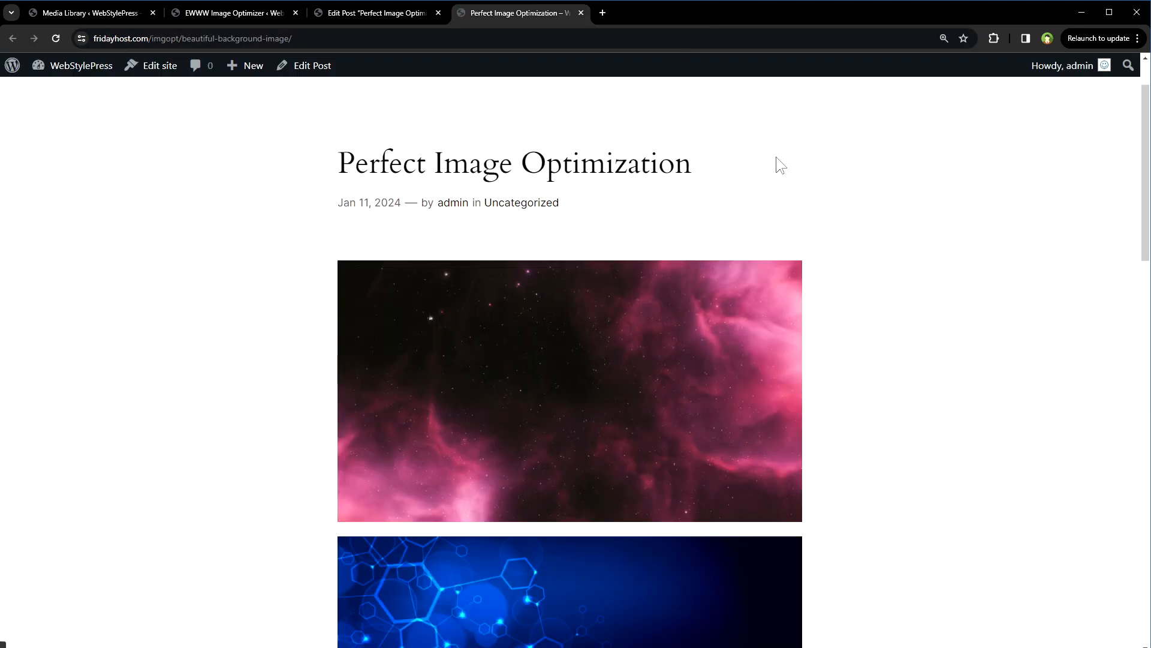
pyautogui.rightClick(716, 310)
pyautogui.click(747, 323)
pyautogui.click(647, 18)
pyautogui.click(476, 48)
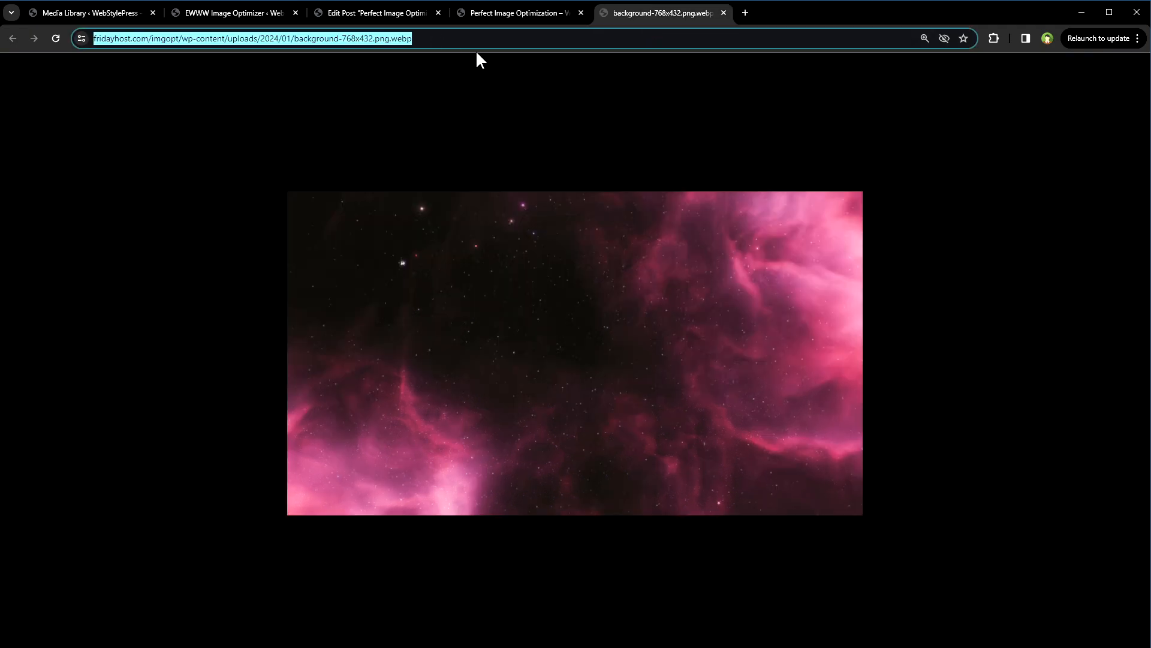
pyautogui.click(449, 39)
pyautogui.moveTo(411, 38); pyautogui.dragTo(519, 39)
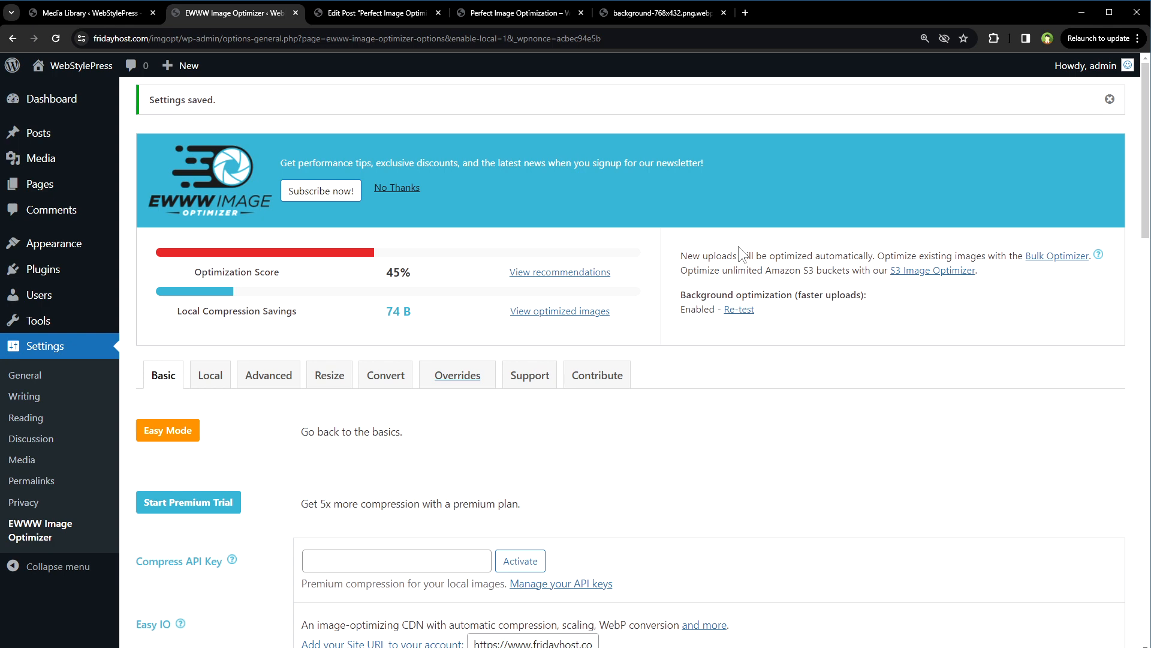
# Upload robot-ai.jpg into the empty image block below the blue image in the post editor and update the post.
pyautogui.click(356, 14)
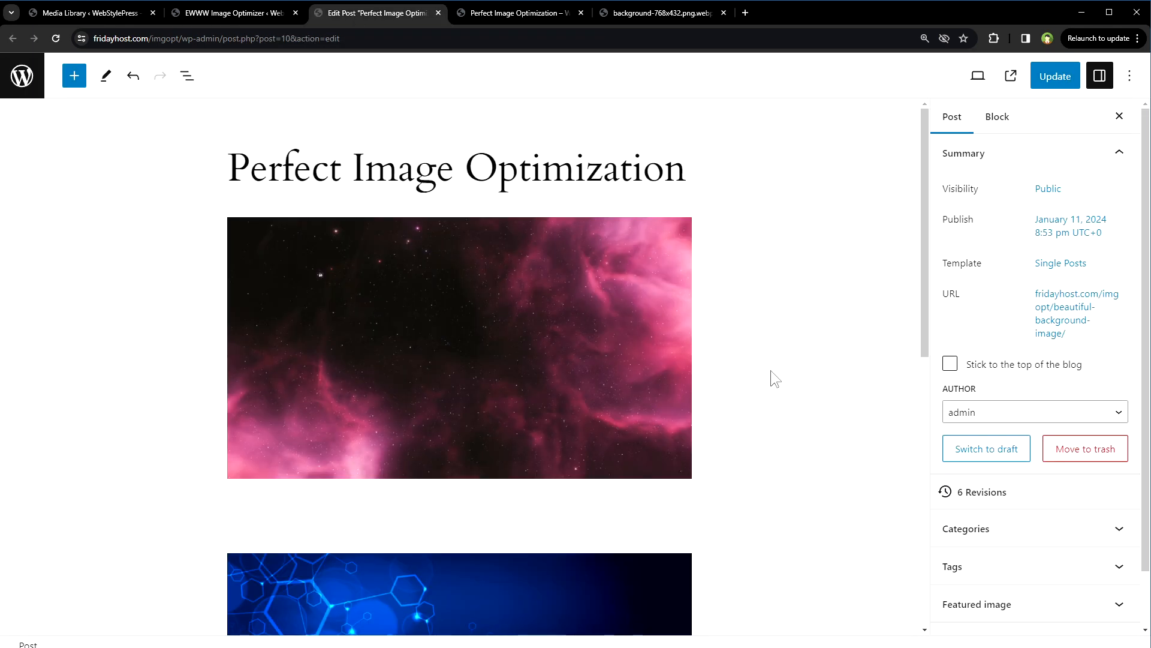
pyautogui.scroll(-9, 764, 427)
pyautogui.click(254, 392)
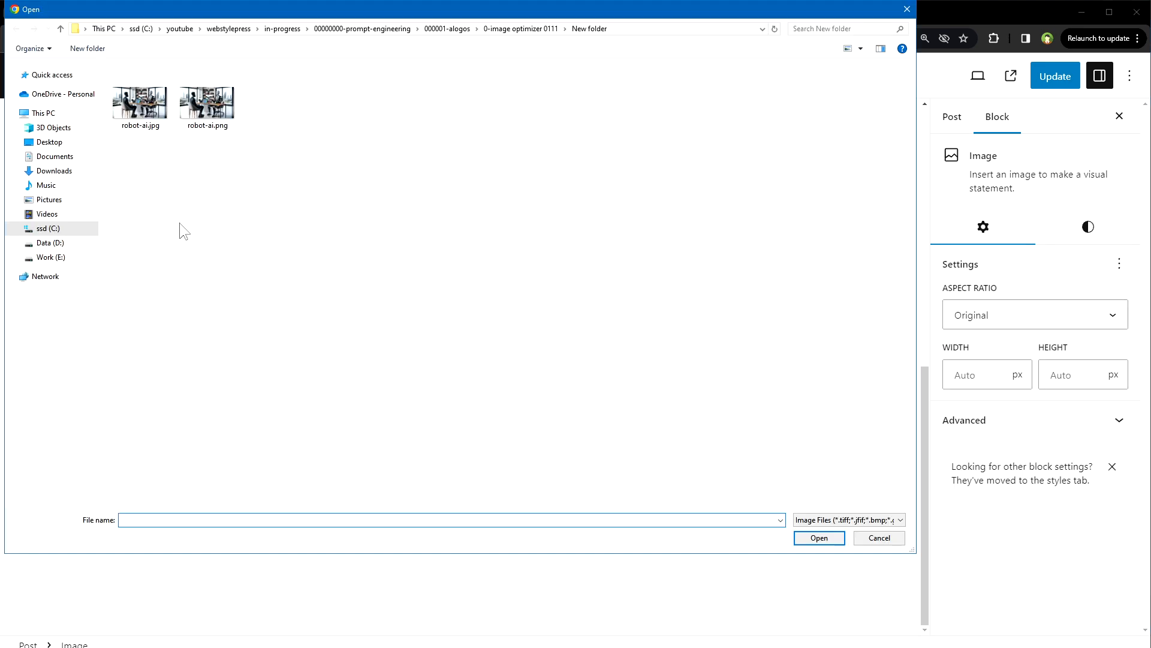
pyautogui.click(150, 127)
pyautogui.doubleClick(150, 127)
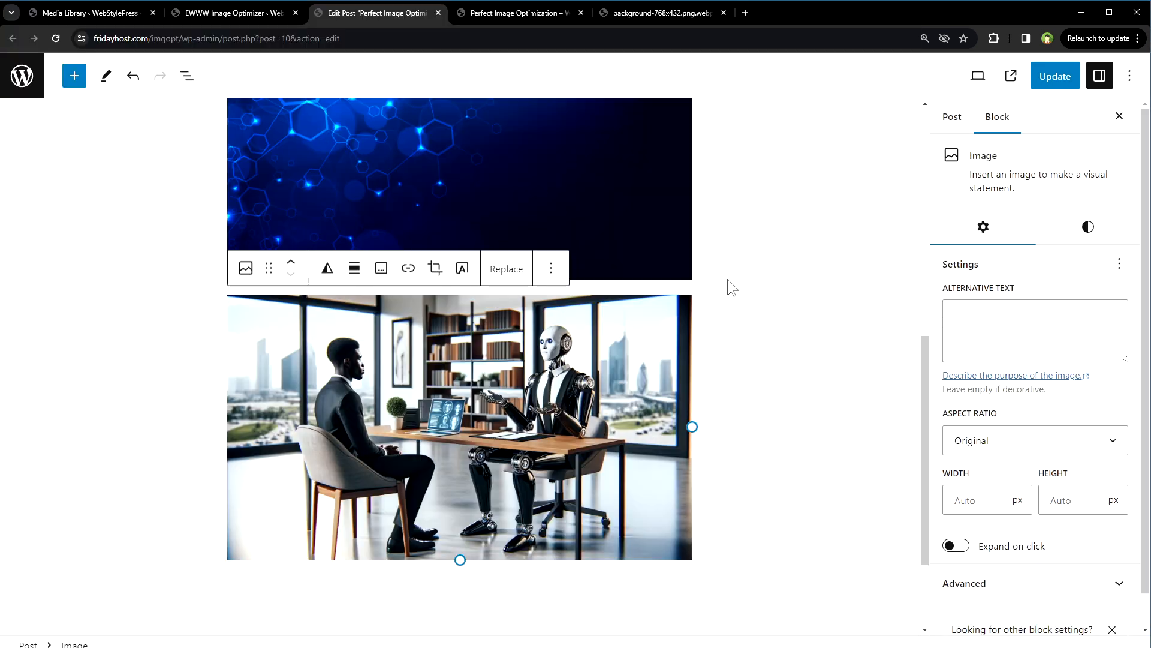
pyautogui.hotkey('ctrl', 's')
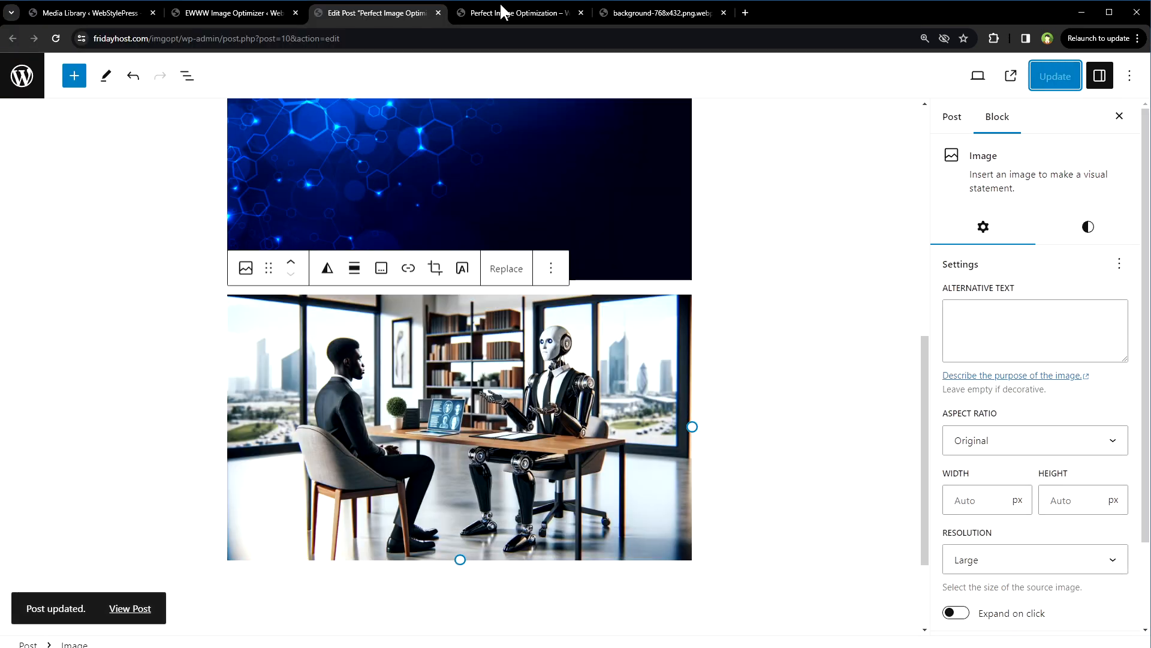
# Reload the published post and open the new robot image in its own tab to check the file extension in its address.
pyautogui.click(512, 14)
pyautogui.rightClick(963, 151)
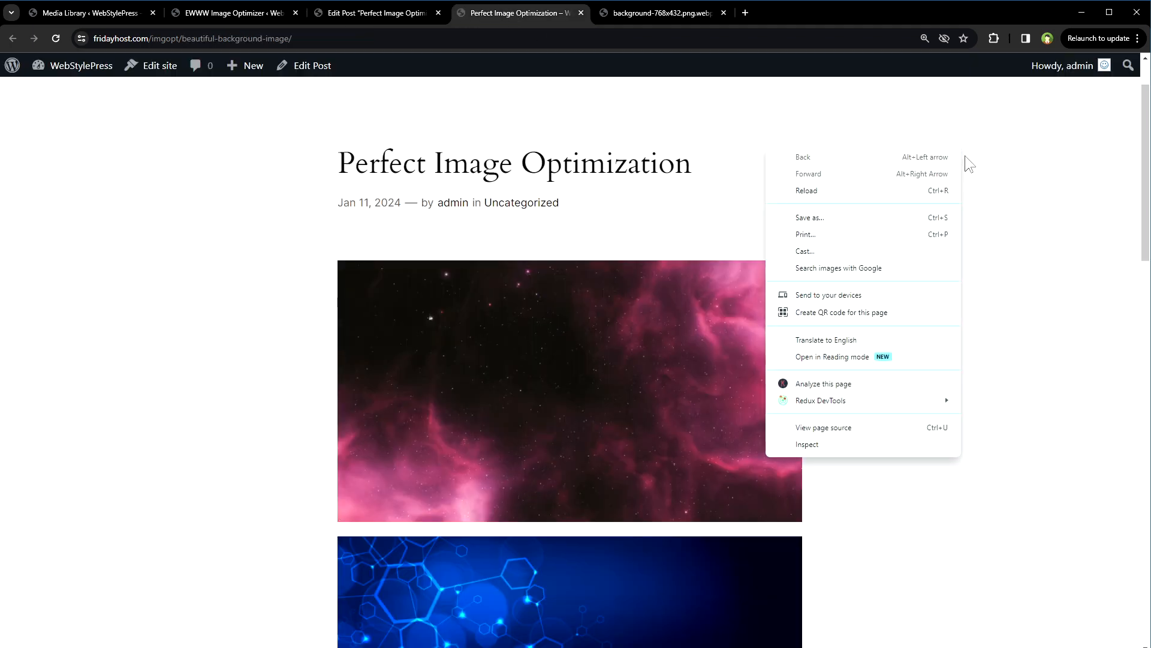
pyautogui.click(888, 191)
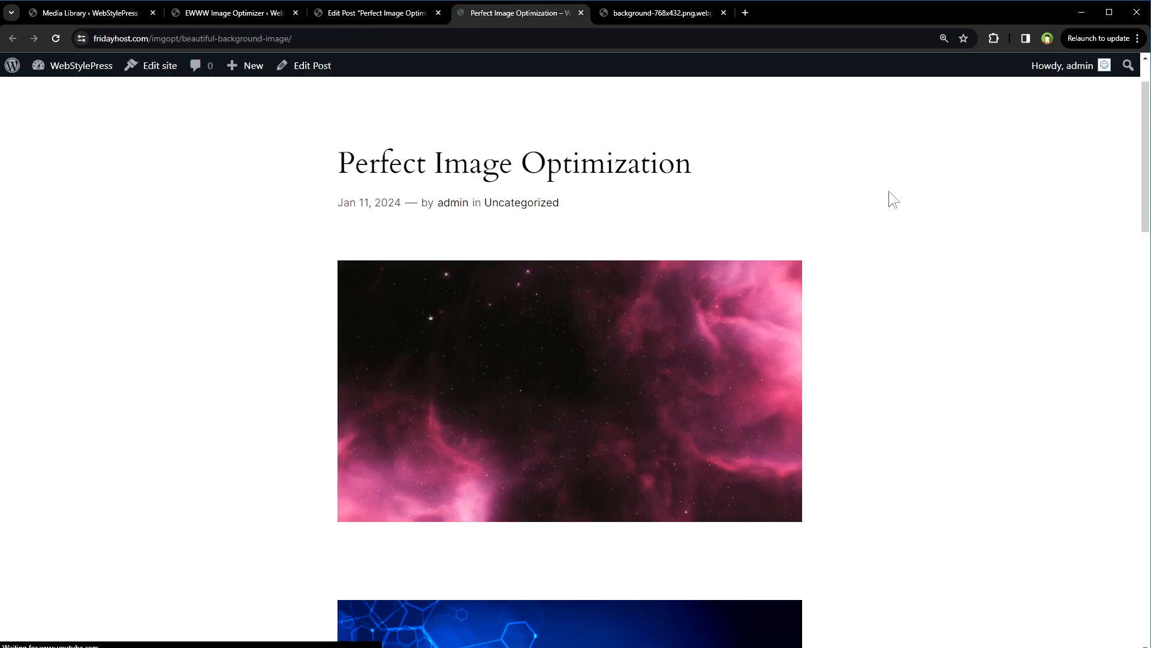
pyautogui.scroll(-10, 889, 197)
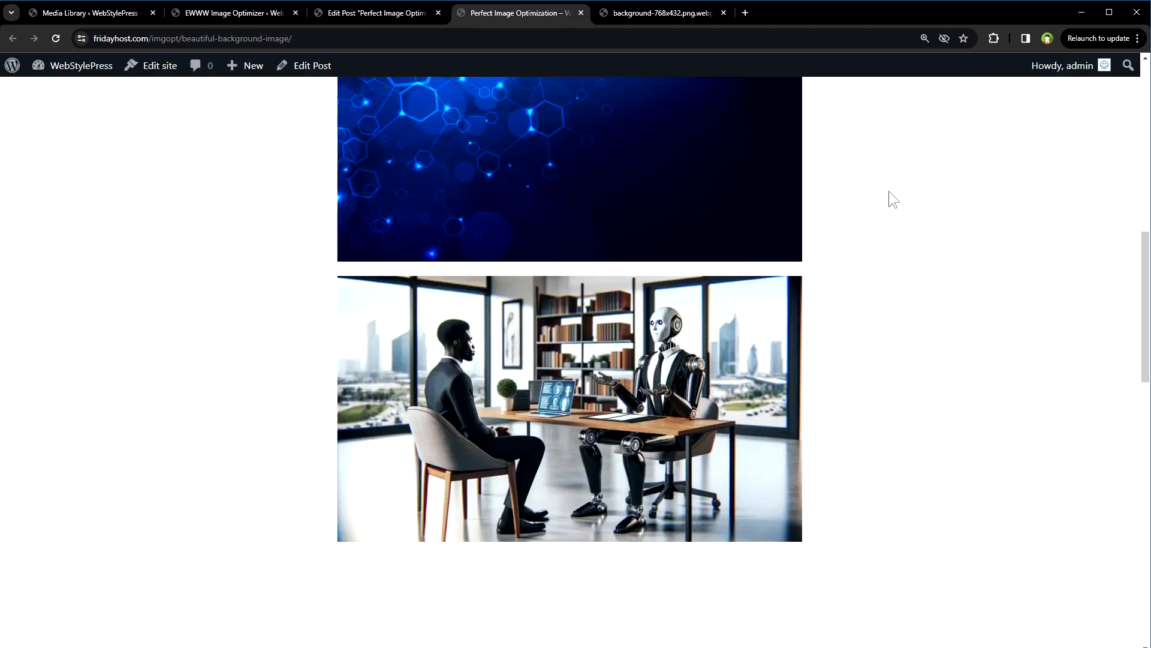
pyautogui.rightClick(678, 339)
pyautogui.click(715, 353)
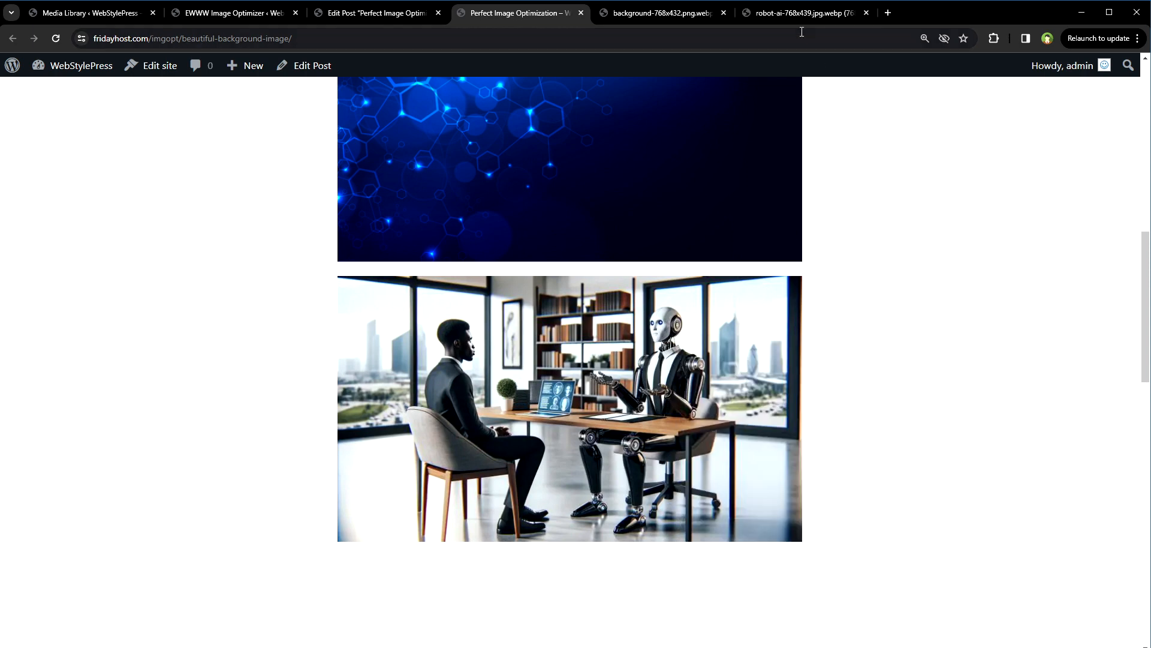
pyautogui.click(795, 17)
pyautogui.moveTo(373, 38); pyautogui.dragTo(399, 39)
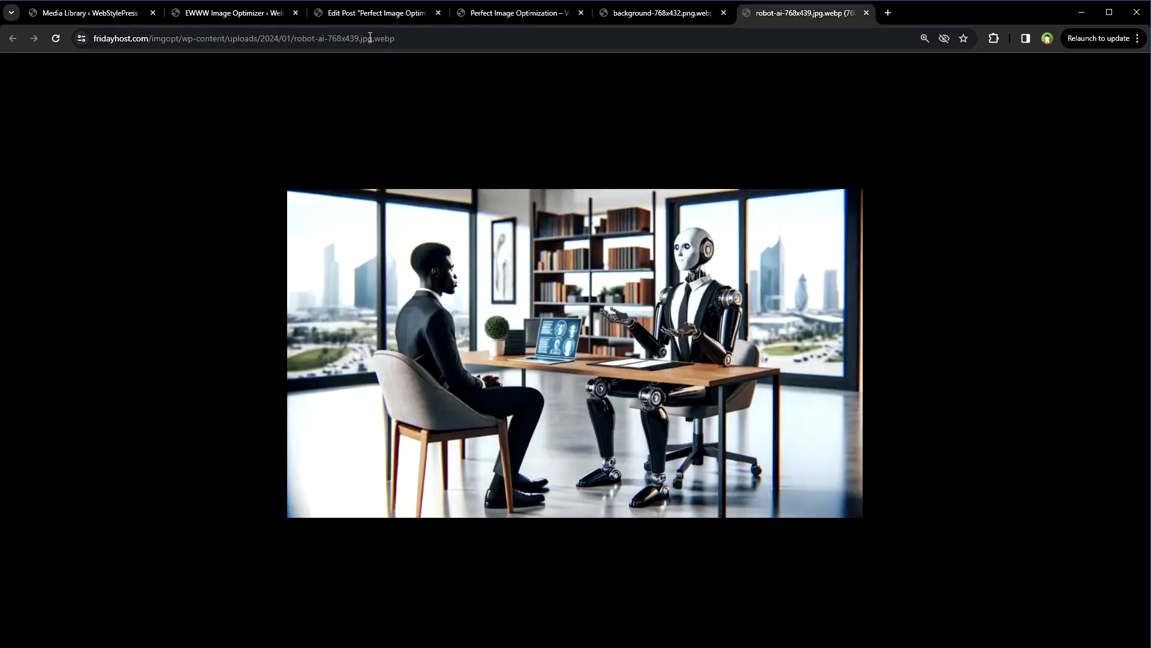
pyautogui.click(468, 39)
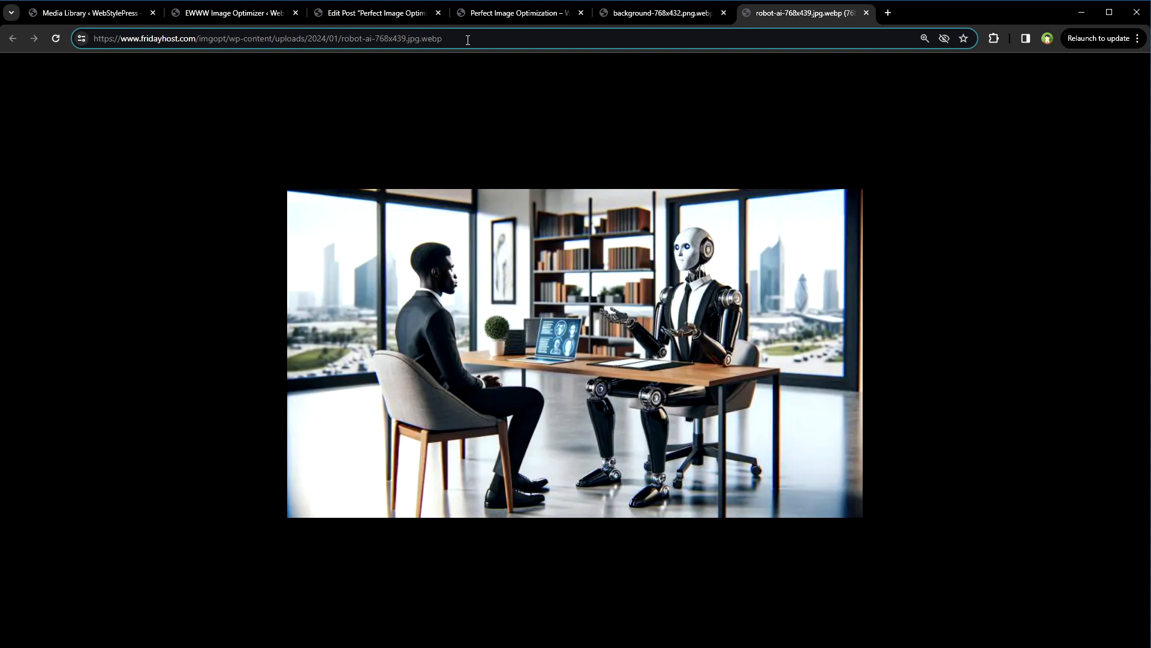